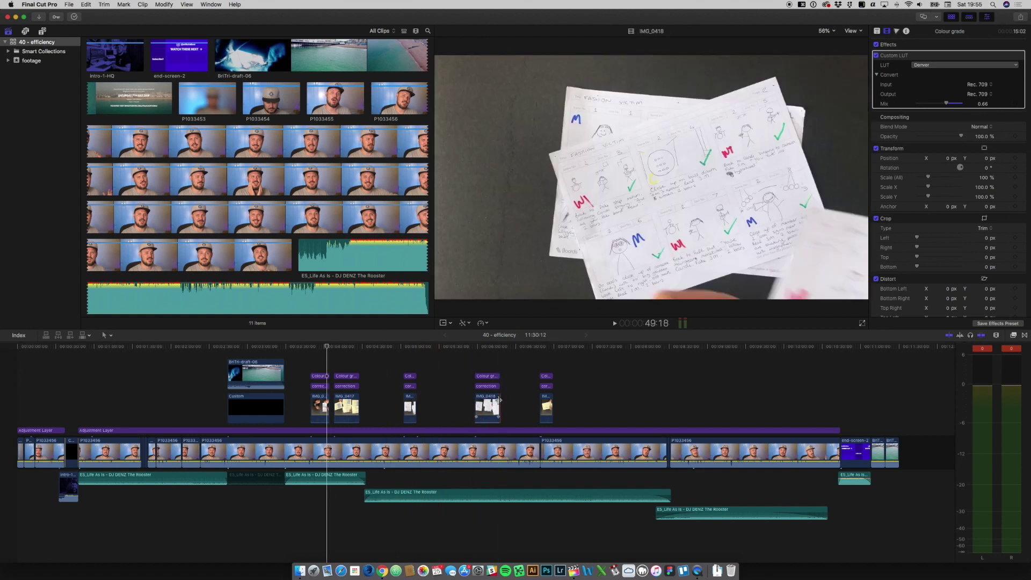
Lower the system volume, reposition the playhead in the timeline, and play and stop the project
key(XF86AudioLowerVolume)
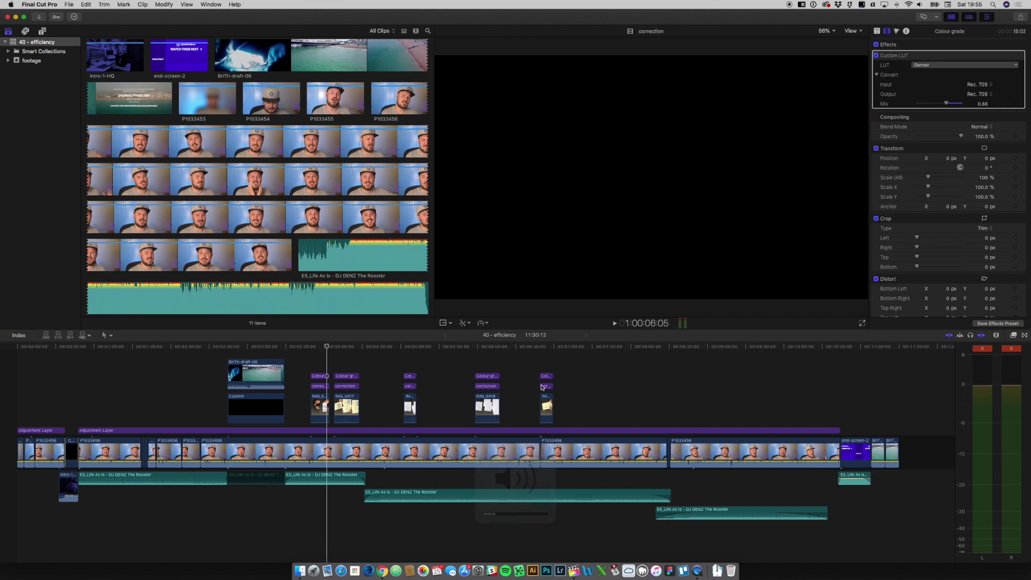
click(605, 399)
key(XF86AudioLowerVolume)
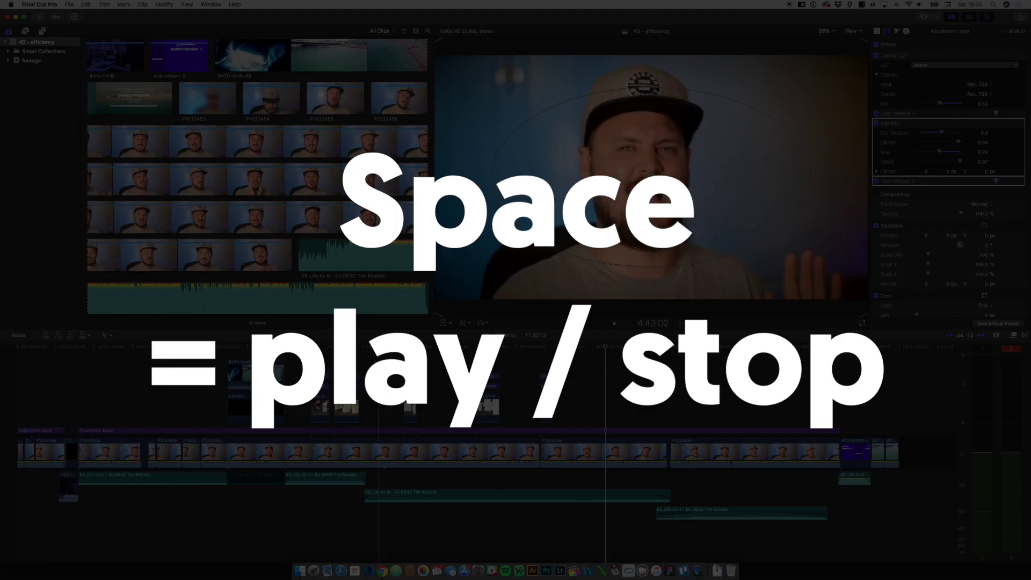
key(space)
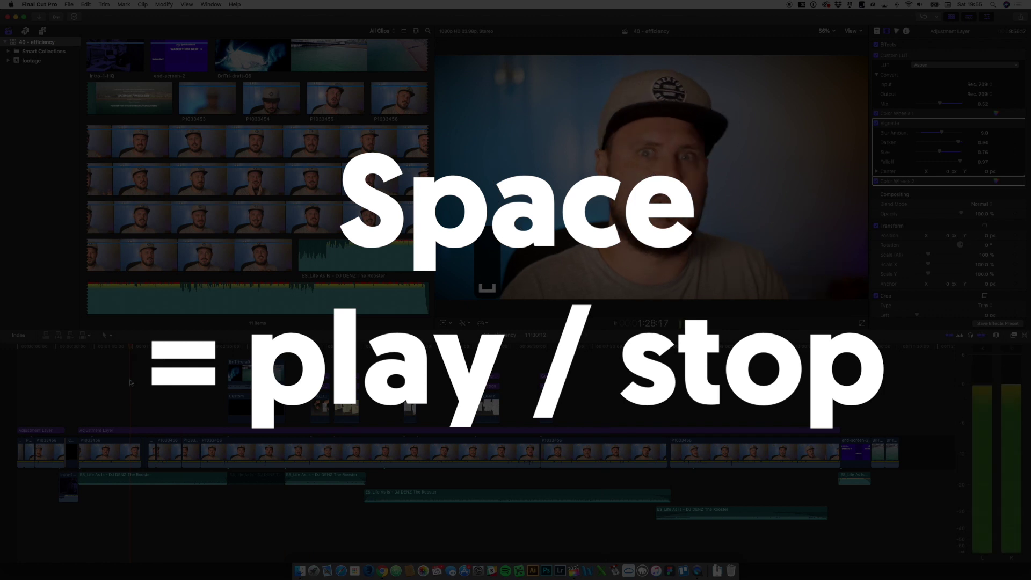
key(space)
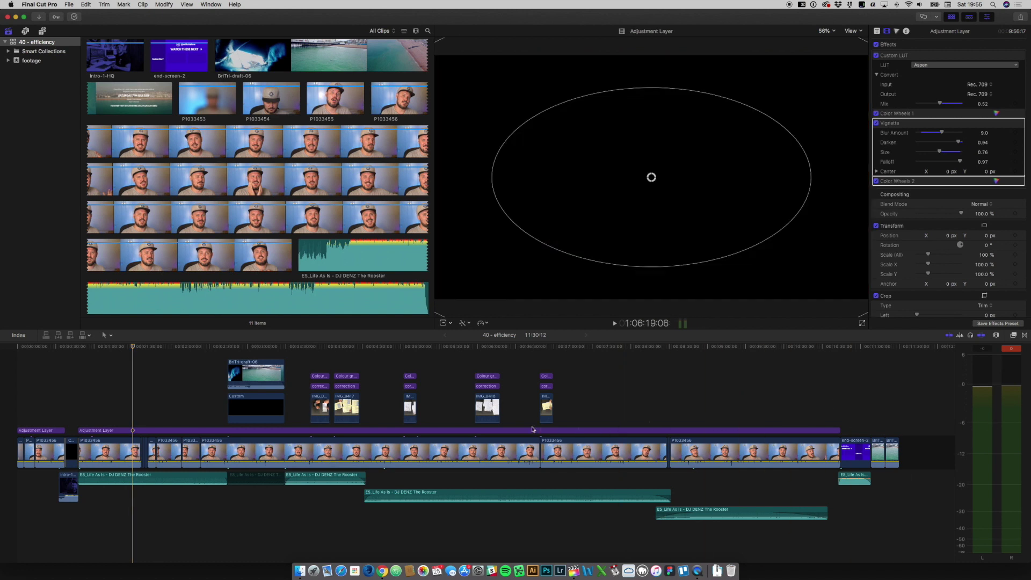
Mark an in and out range of about 26 seconds in the first full filmstrip row of browser clip P1033456
click(198, 179)
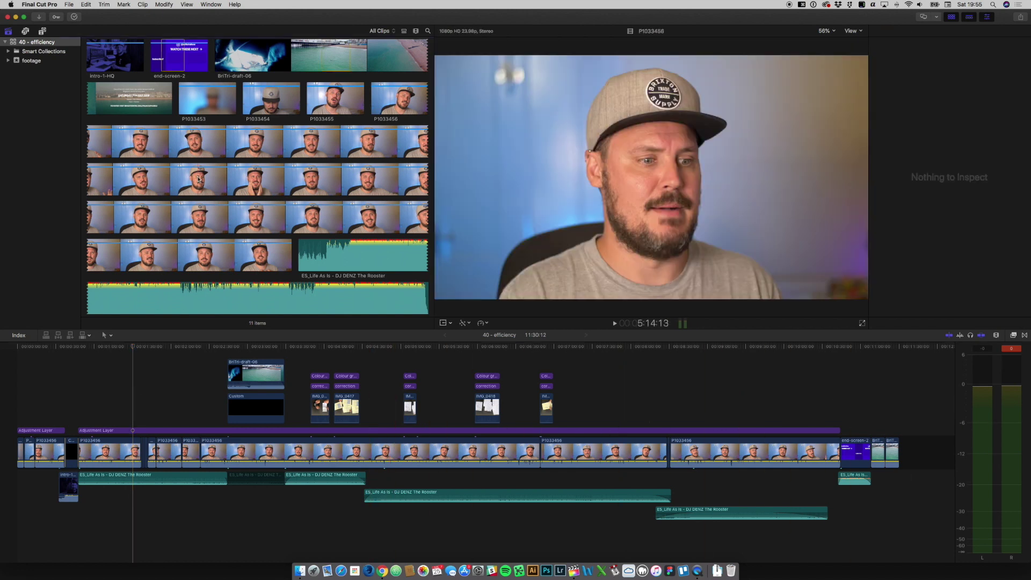
scroll(215, 173, up, 3)
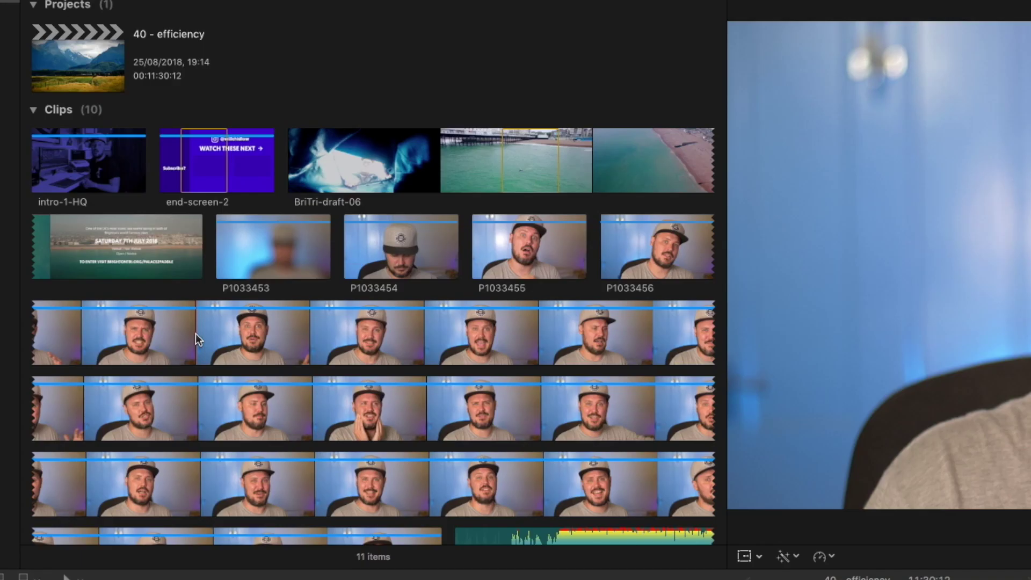
key(i)
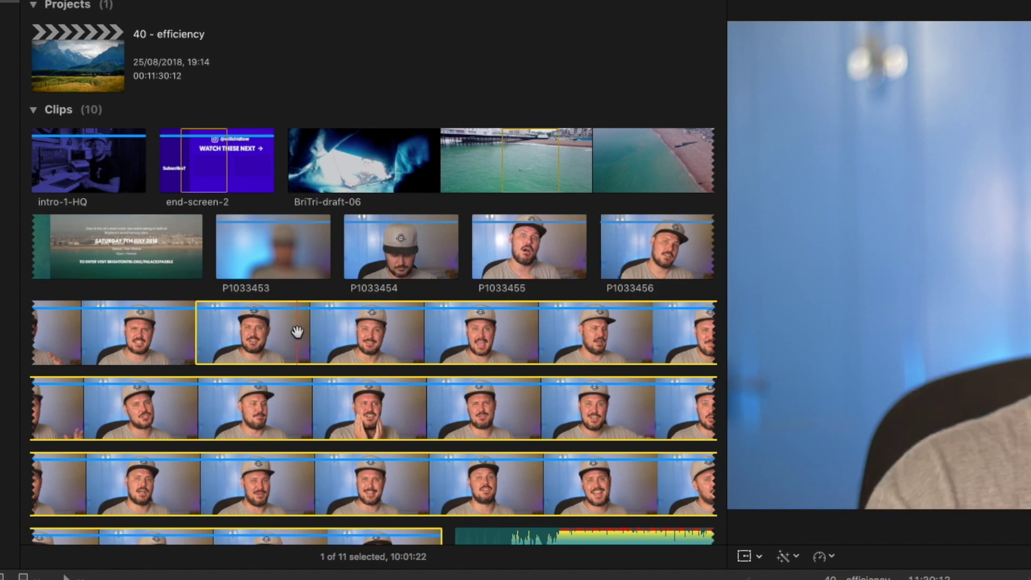
key(o)
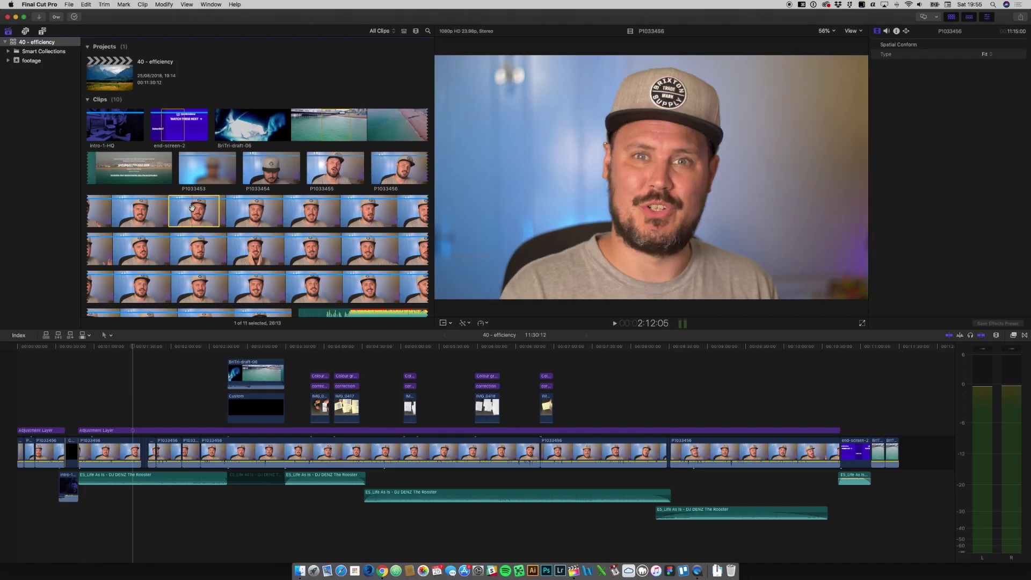
Mark a range of about 51 seconds in the second-to-last P1033456 clip of the timeline's primary storyline
click(556, 430)
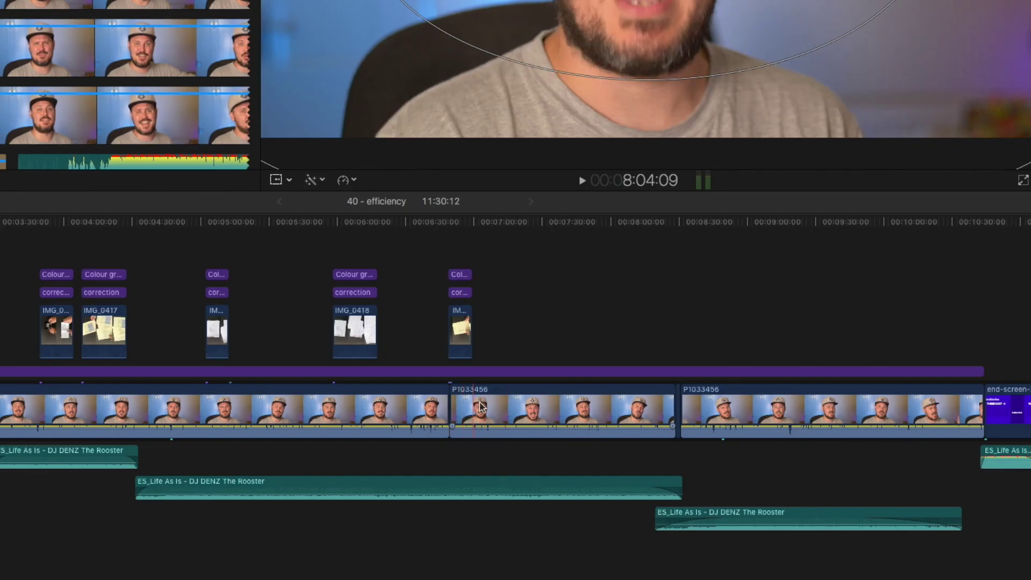
key(i)
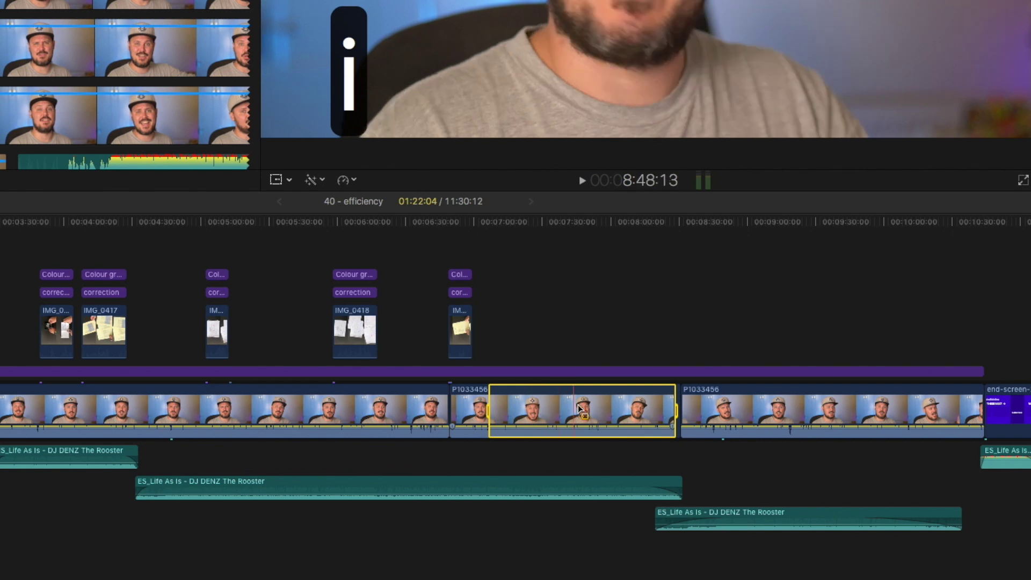
key(o)
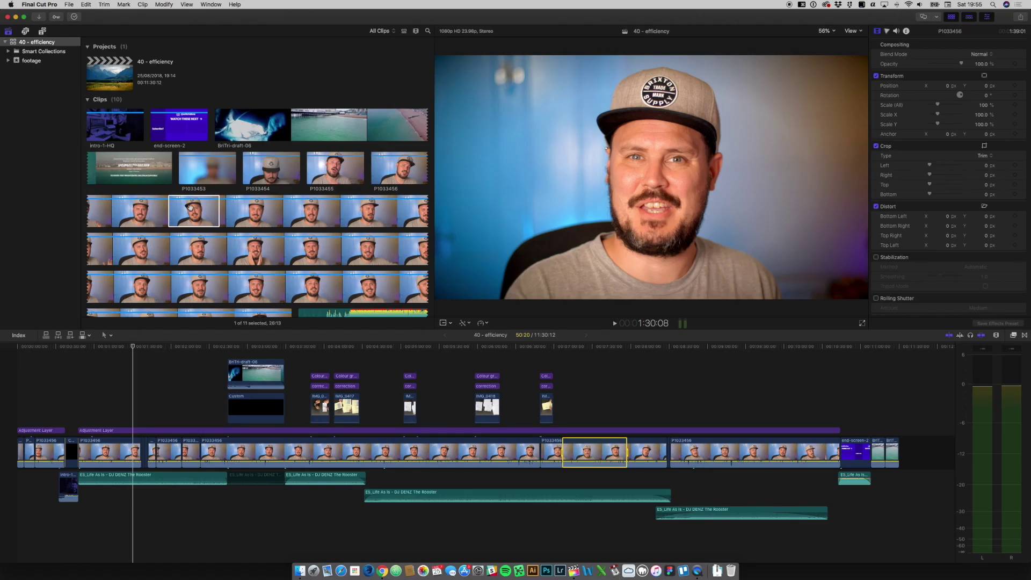
Mark a range of about 30 seconds in the second full filmstrip row of browser clip P1033456 and append it to the timeline's end
click(191, 208)
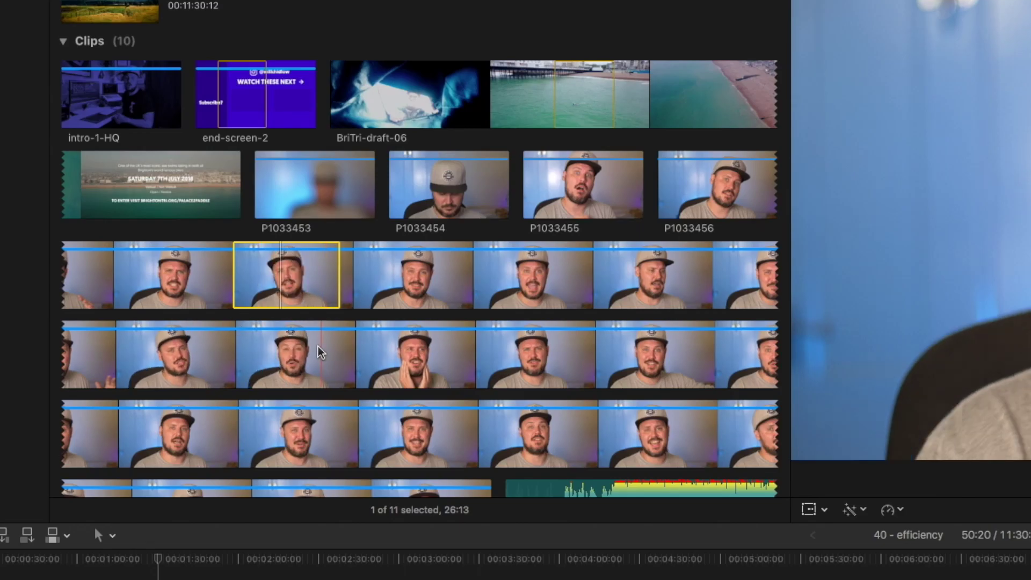
key(i)
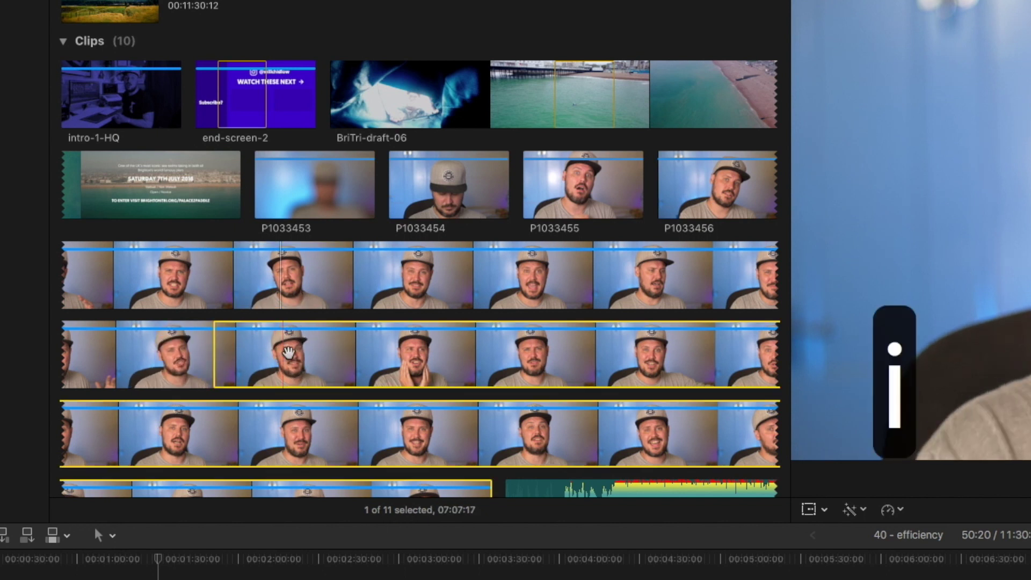
key(o)
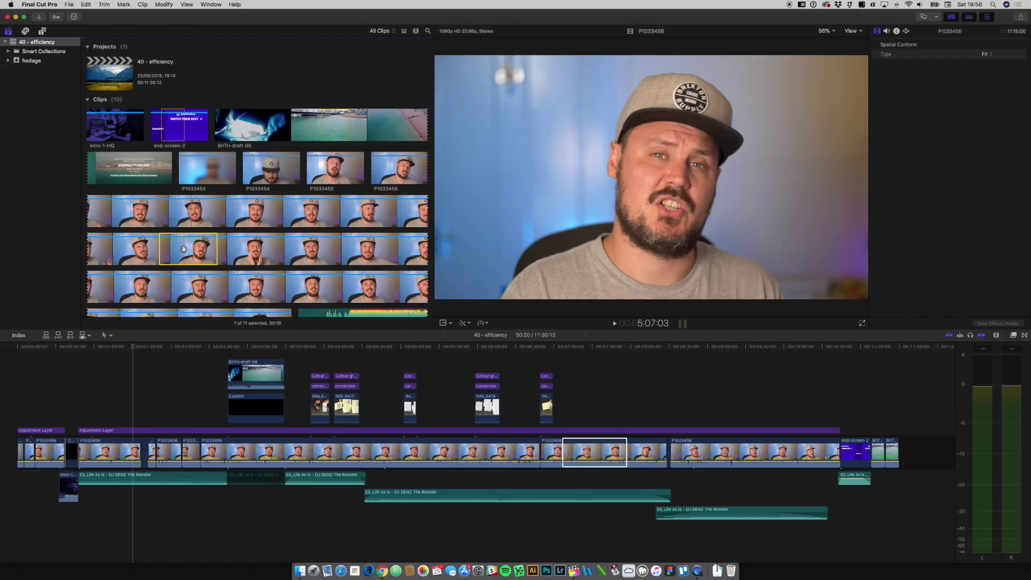
key(q)
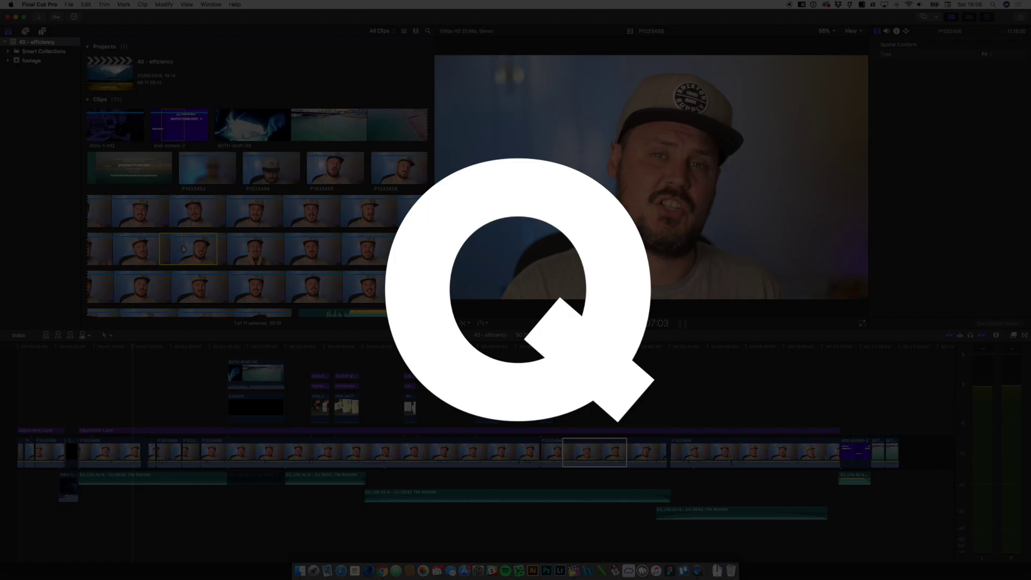
key(w)
key(e)
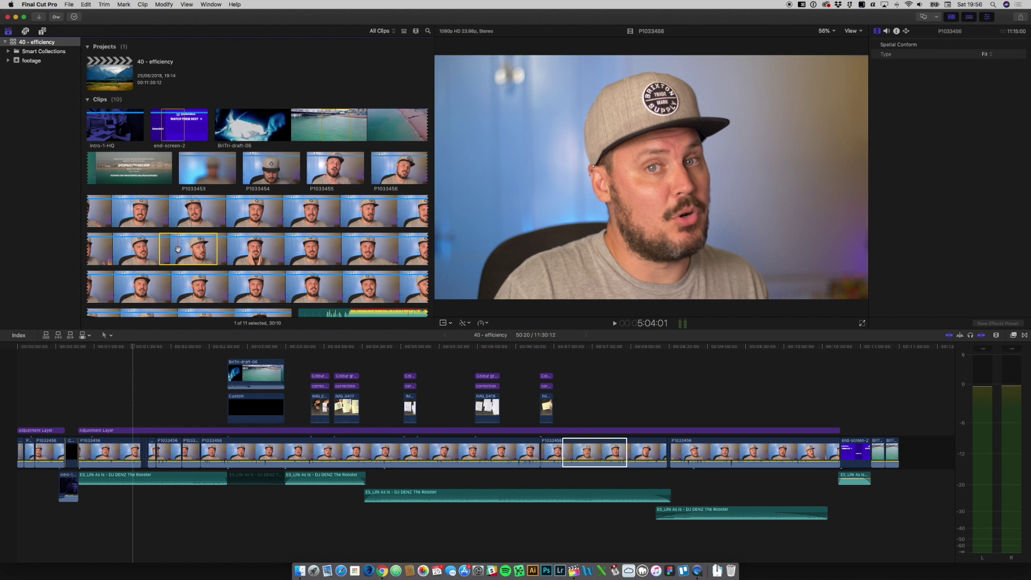
key(e)
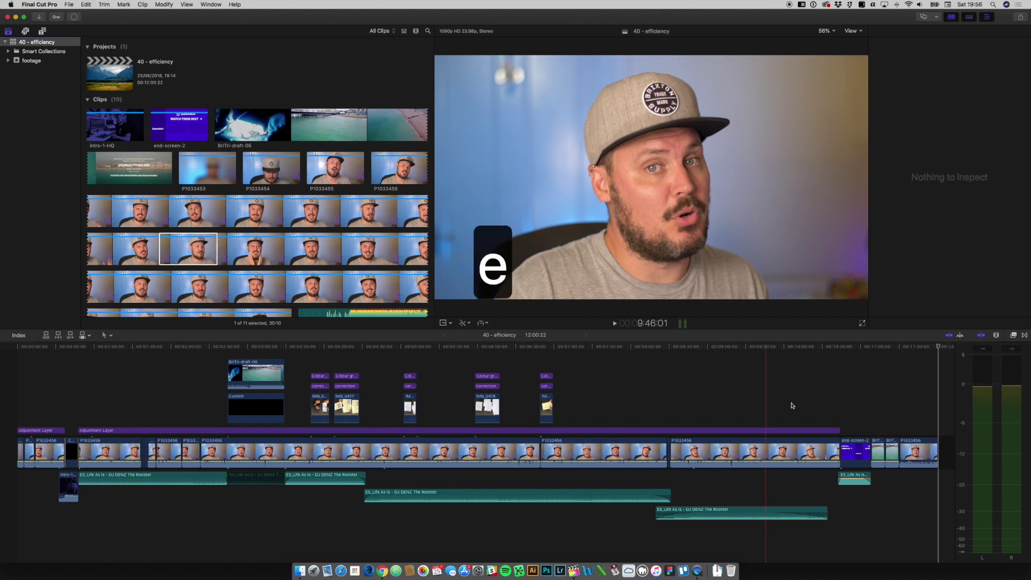
Mark a range of about 10 seconds in browser clip P1033456 and insert it within the first storyline clip after the intro
key(l)
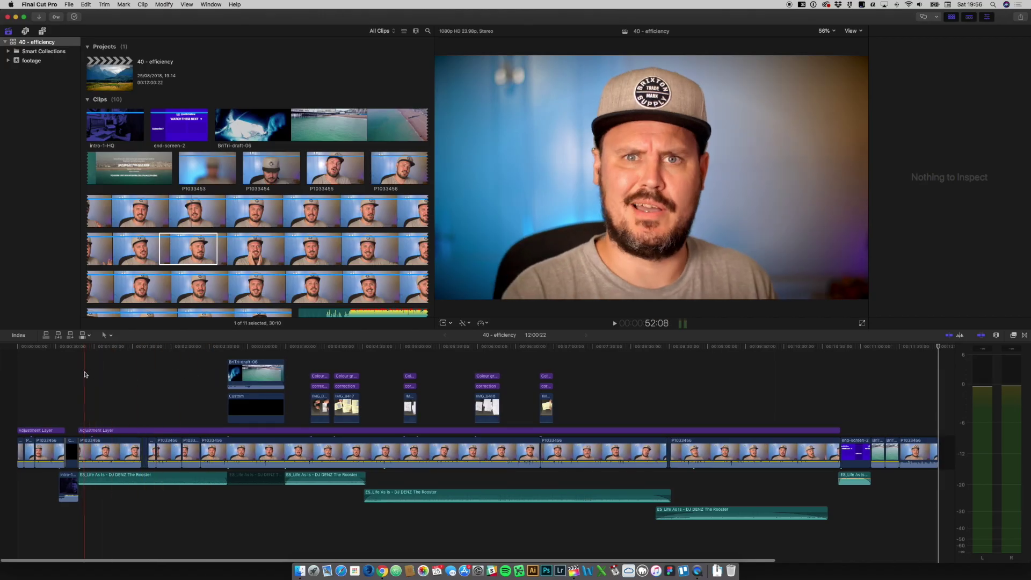
click(110, 375)
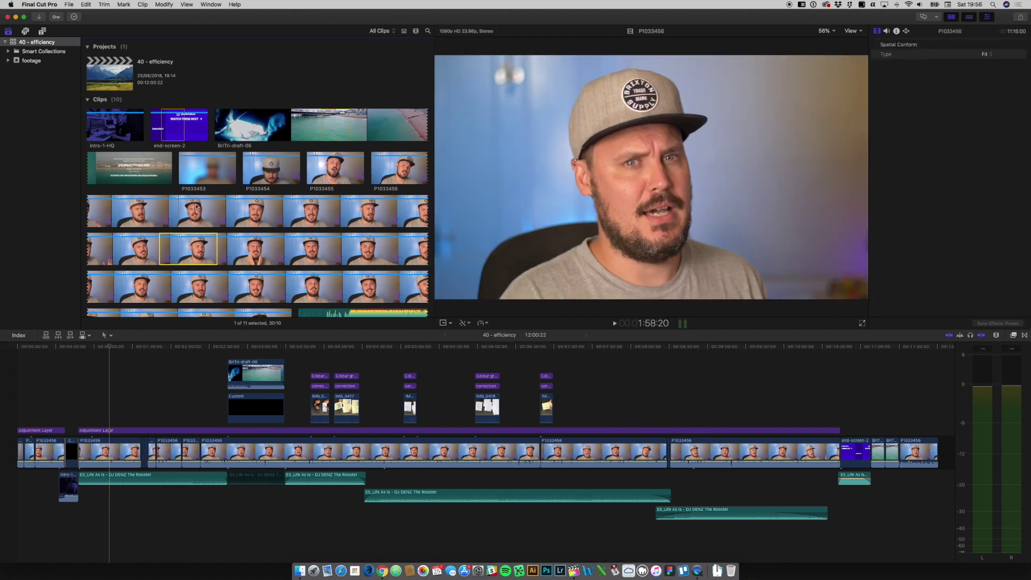
shift+click(229, 212)
shift+click(247, 209)
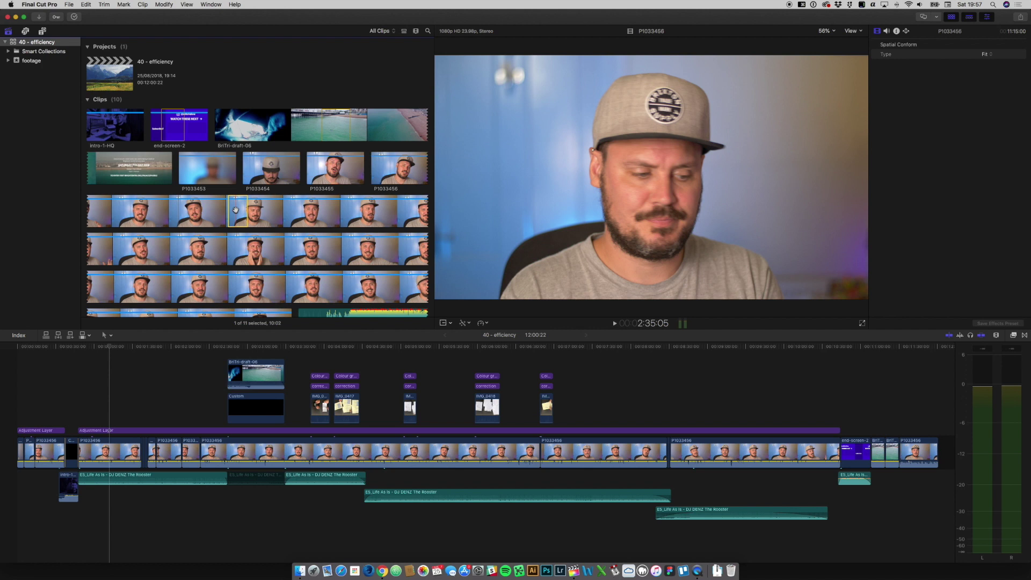
key(w)
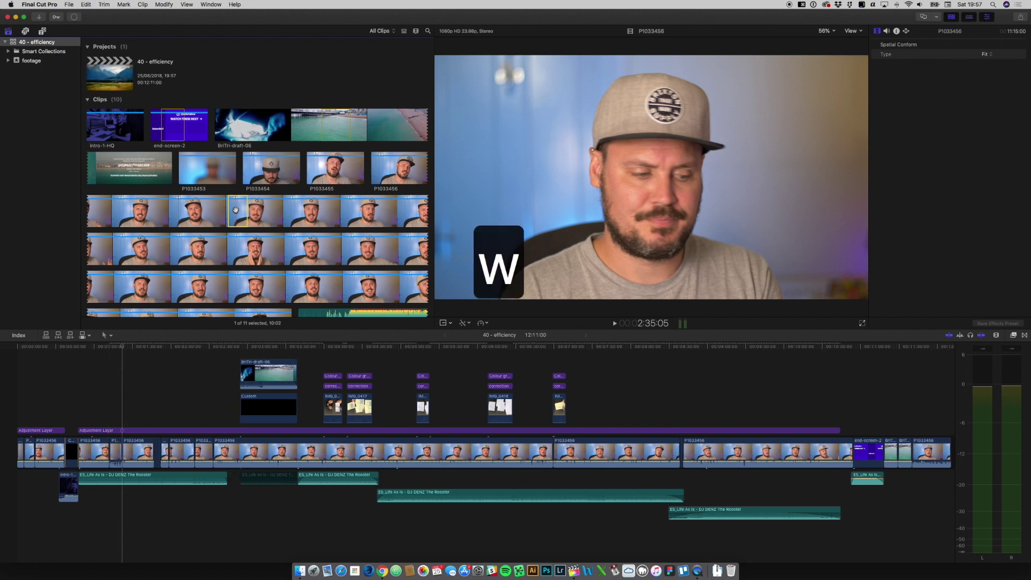
Connect the same 10-second browser range above the storyline after the inserted clip, and shift it about 10 seconds later
click(114, 444)
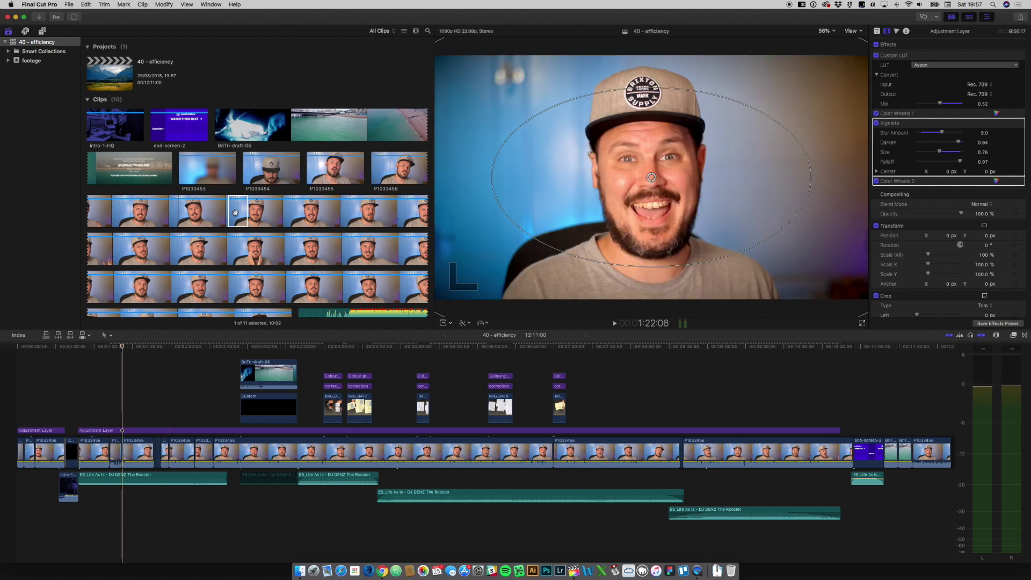
click(236, 213)
key(q)
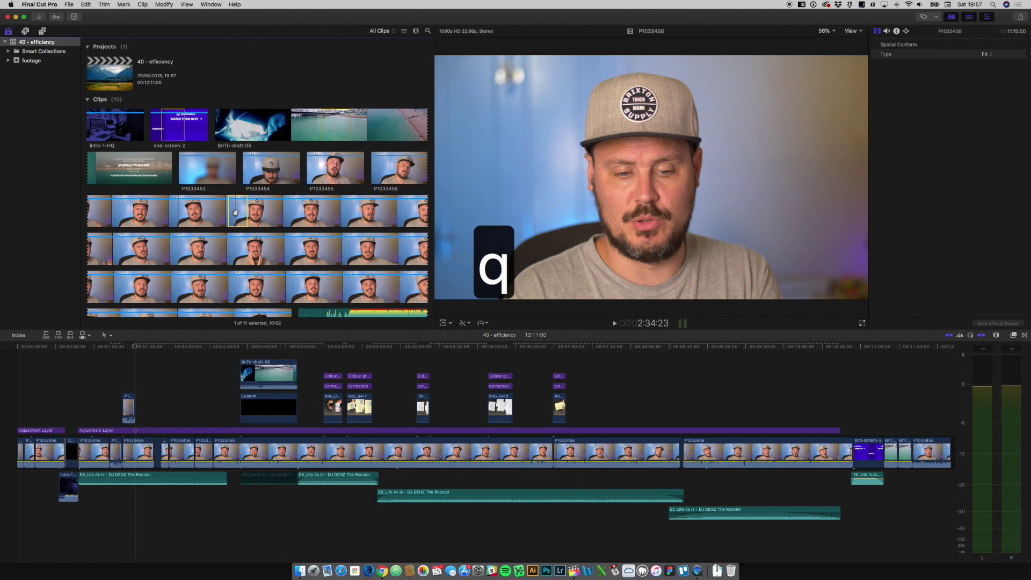
click(127, 401)
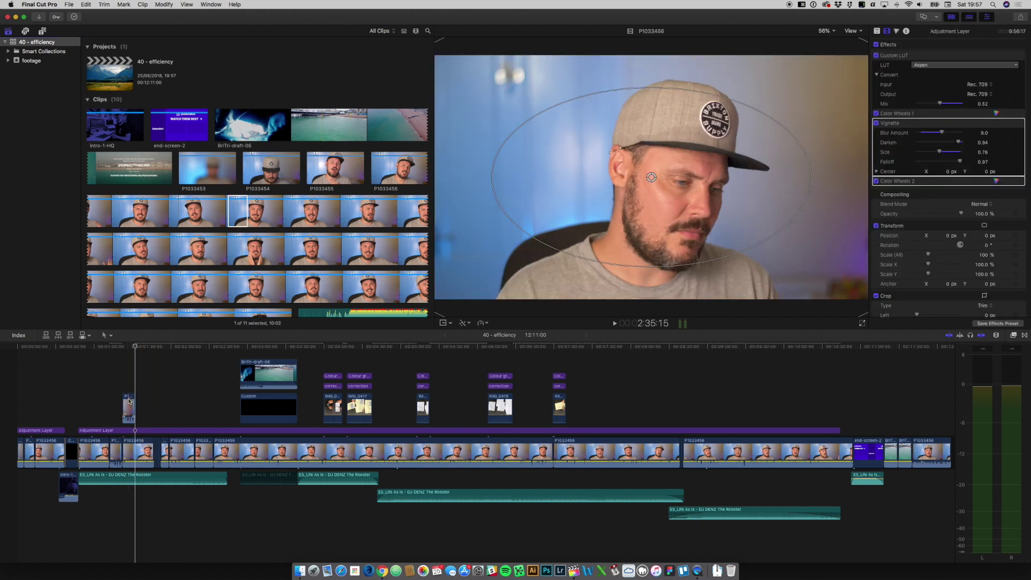
mouse_move(129, 401)
mouse_down()
mouse_move(154, 395)
mouse_move(142, 398)
mouse_up()
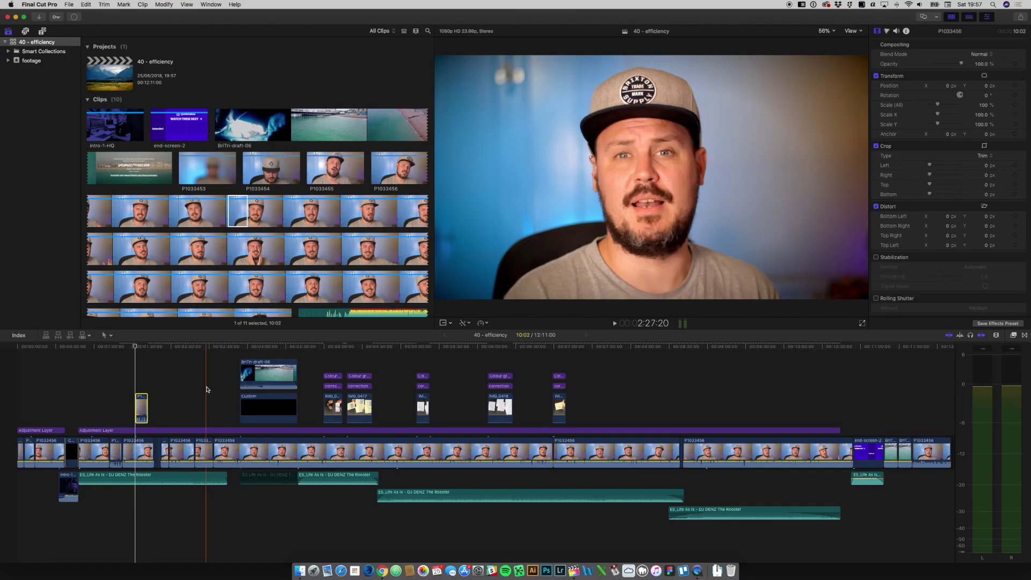
Zoom the timeline repeatedly between the whole-project overview and a closer view of its clips
key(super+minus)
key(super+minus)
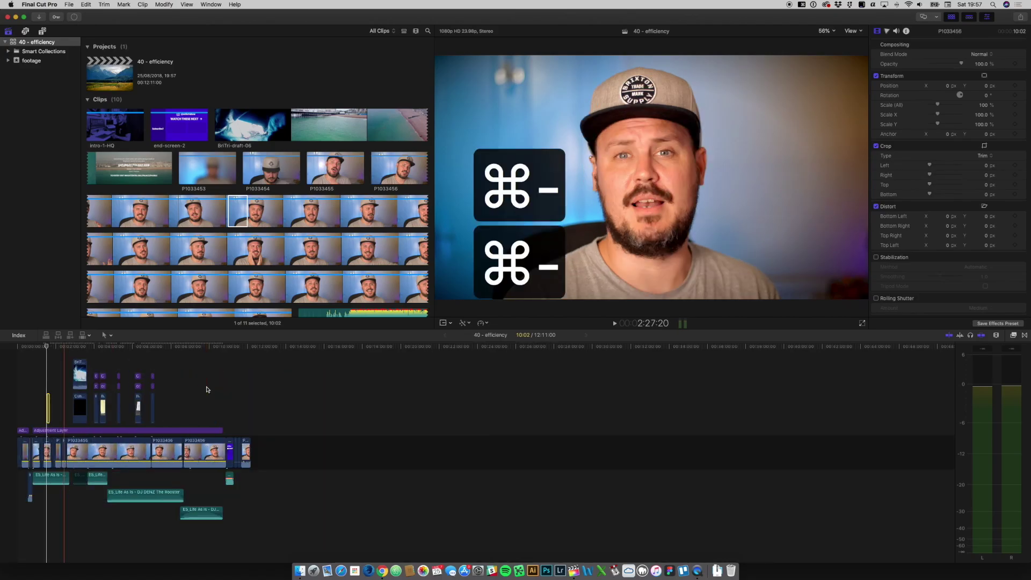
key(super+equal)
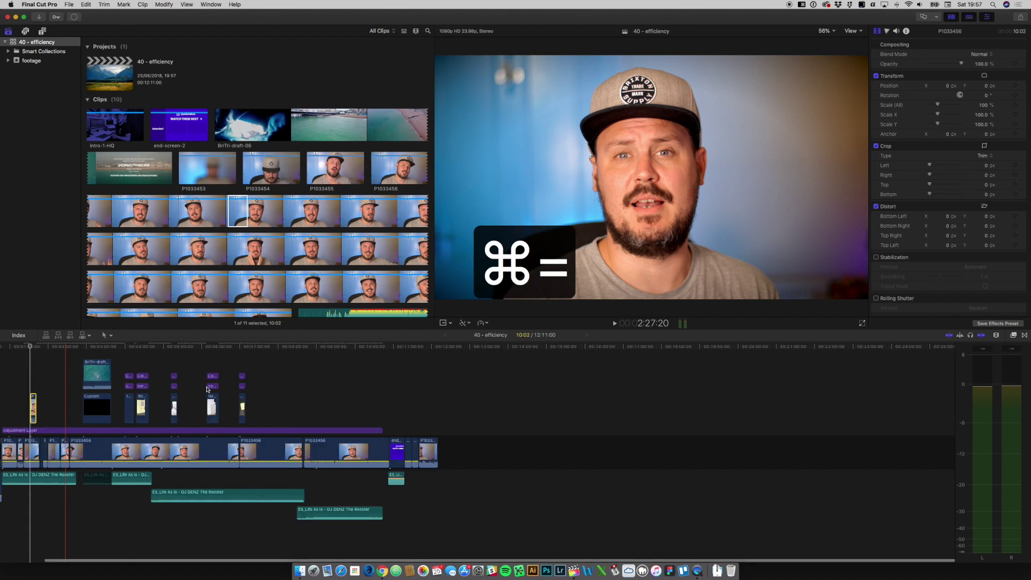
key(super+equal)
key(super+equal)
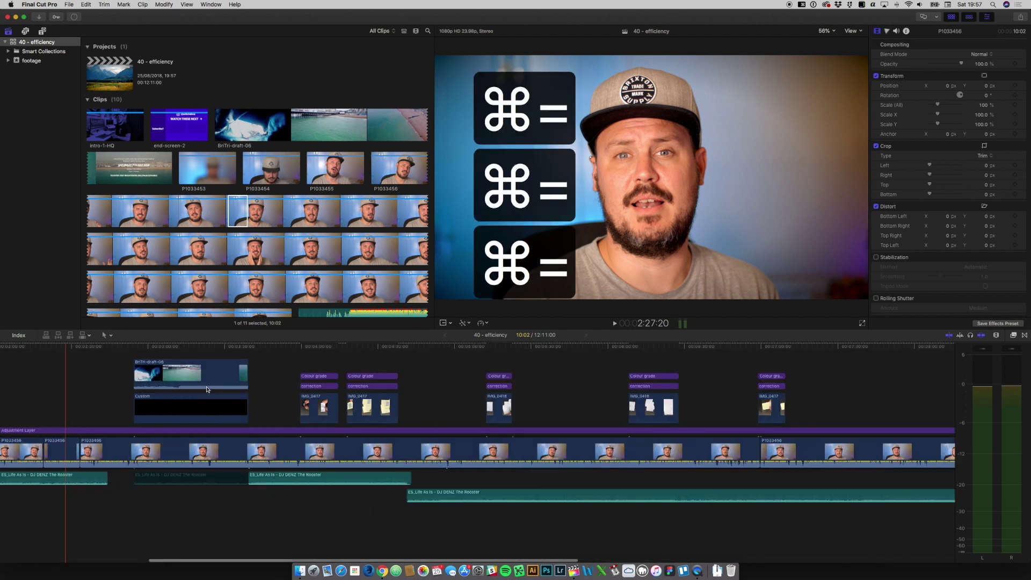
key(super+minus)
key(super+minus)
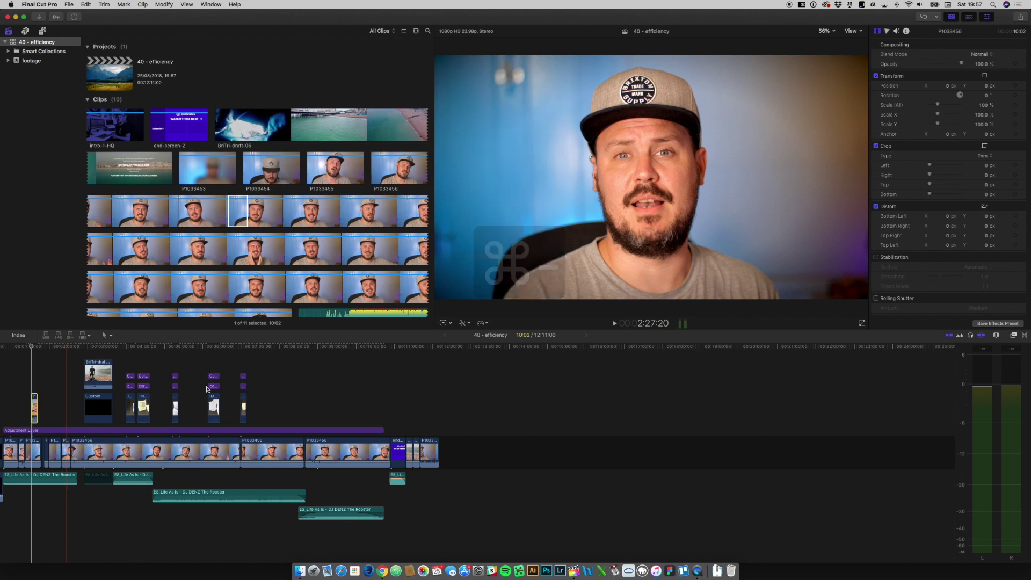
key(super+equal)
key(super+equal)
key(super+minus)
key(super+minus)
key(super+minus)
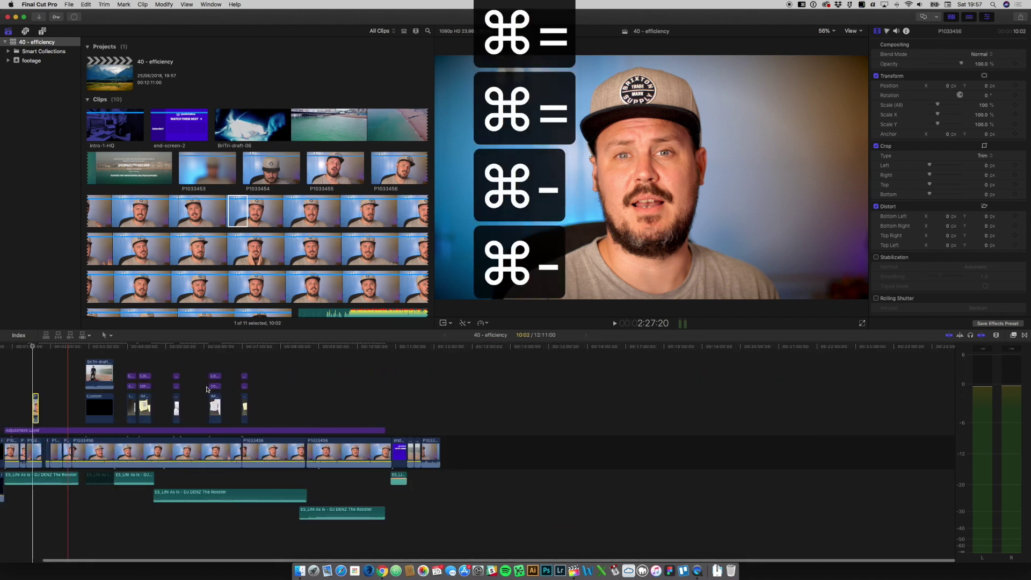
key(super+equal)
key(super+equal)
key(super+equal)
key(super+minus)
key(super+minus)
key(super+minus)
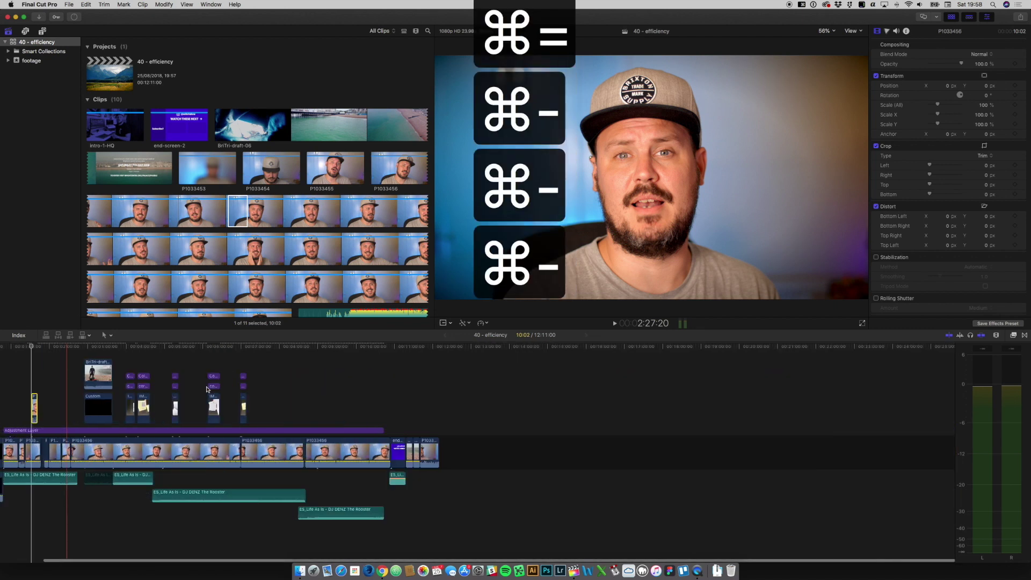
Place the playhead at 9:46:09, zoom the timeline closely in on it and back out, and reposition the playhead slightly earlier
click(348, 381)
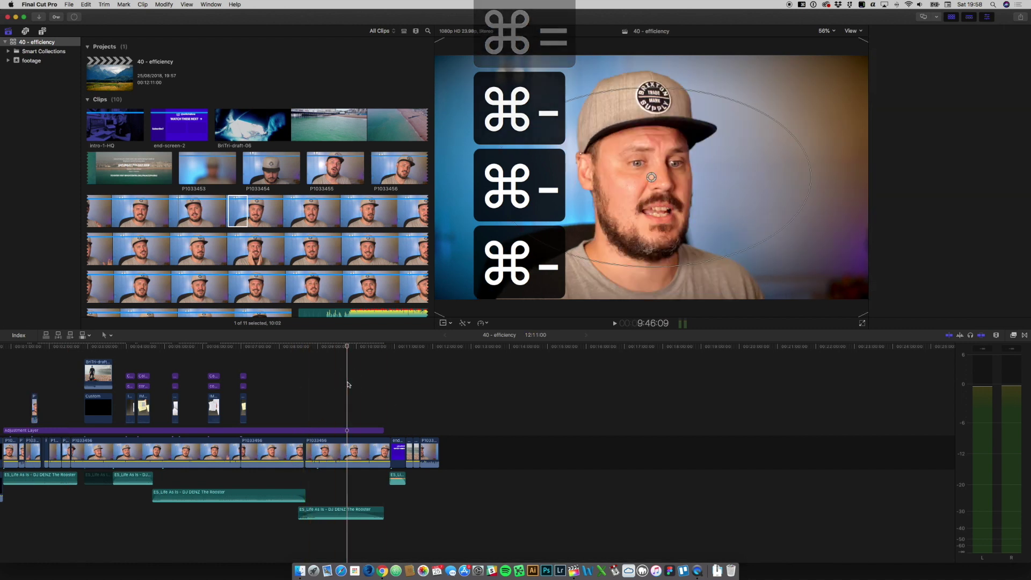
key(super+equal)
key(super+equal)
key(super+equal)
key(super+equal)
key(super+equal)
key(super+equal)
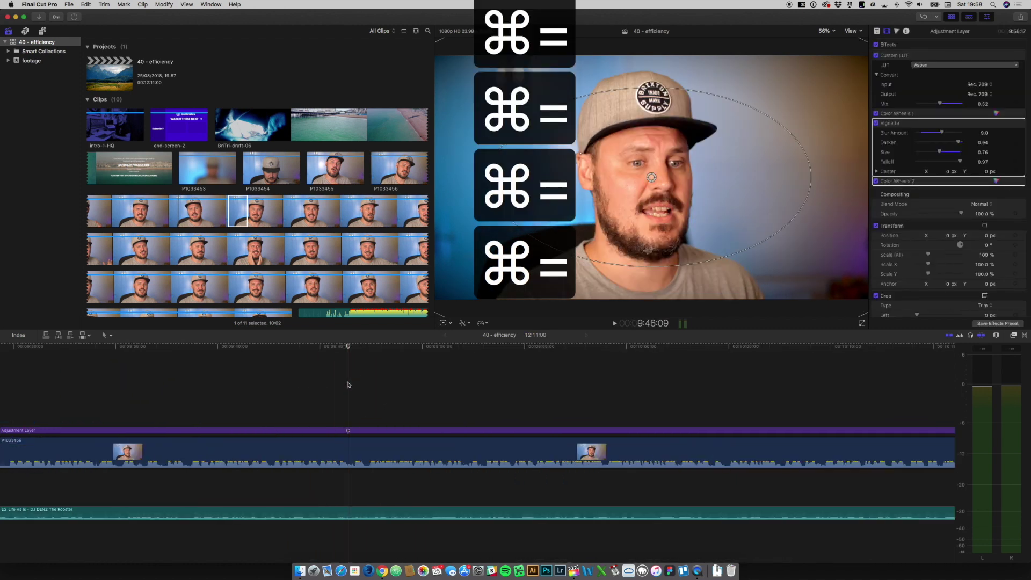
key(super+minus)
key(super+minus)
key(super+minus)
key(super+minus)
key(super+minus)
key(super+minus)
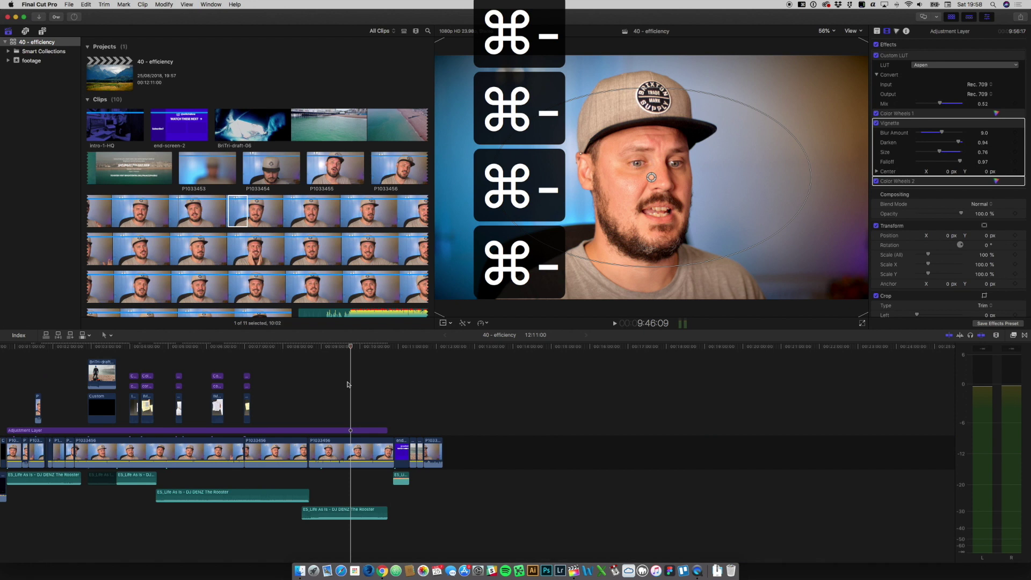
click(310, 407)
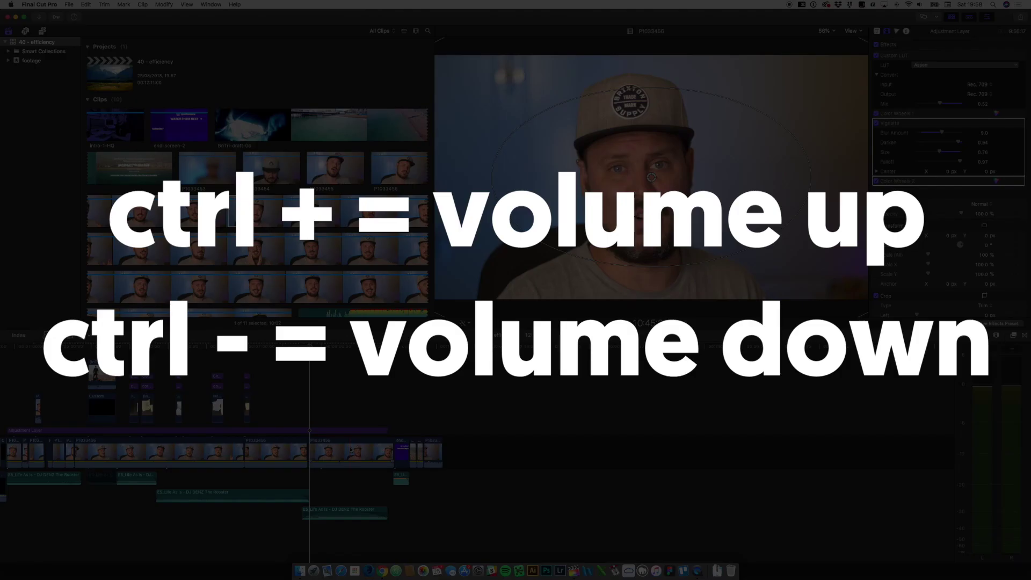
Select the long P1033456 clip just before the end screen, raise its volume two steps and lower it three steps
click(350, 449)
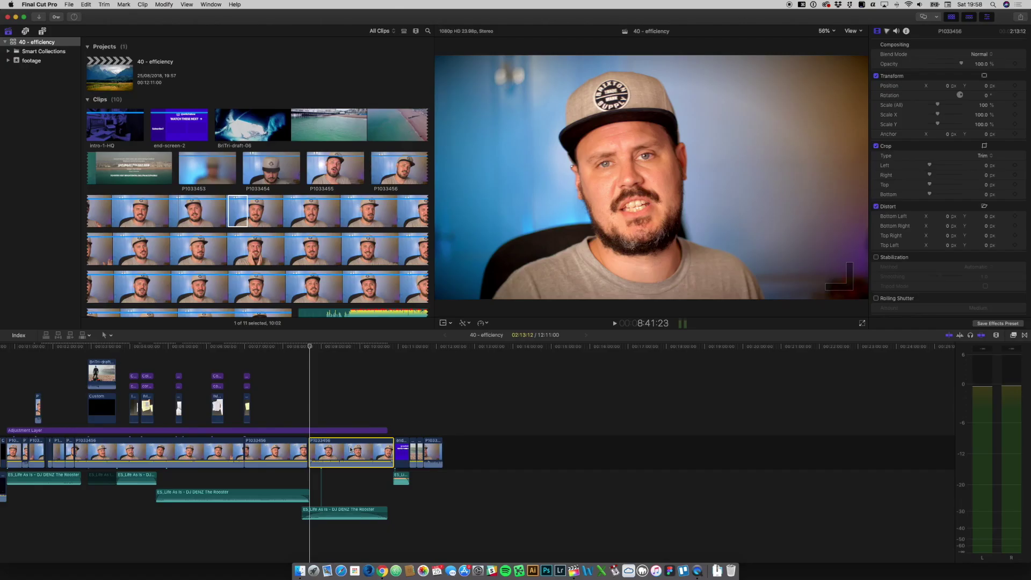
key(ctrl+equal)
key(ctrl+equal)
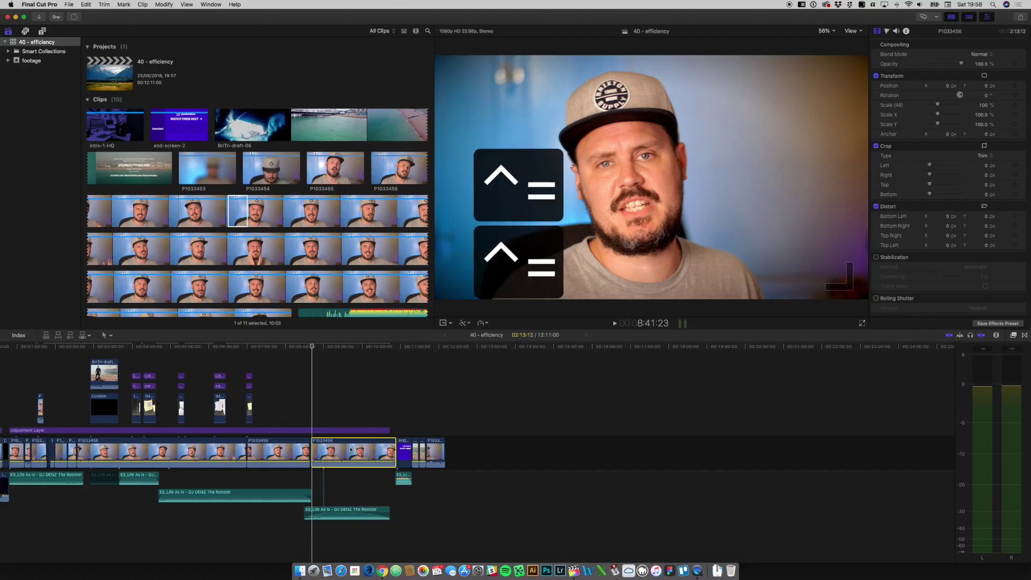
key(ctrl+minus)
key(ctrl+minus)
key(ctrl+minus)
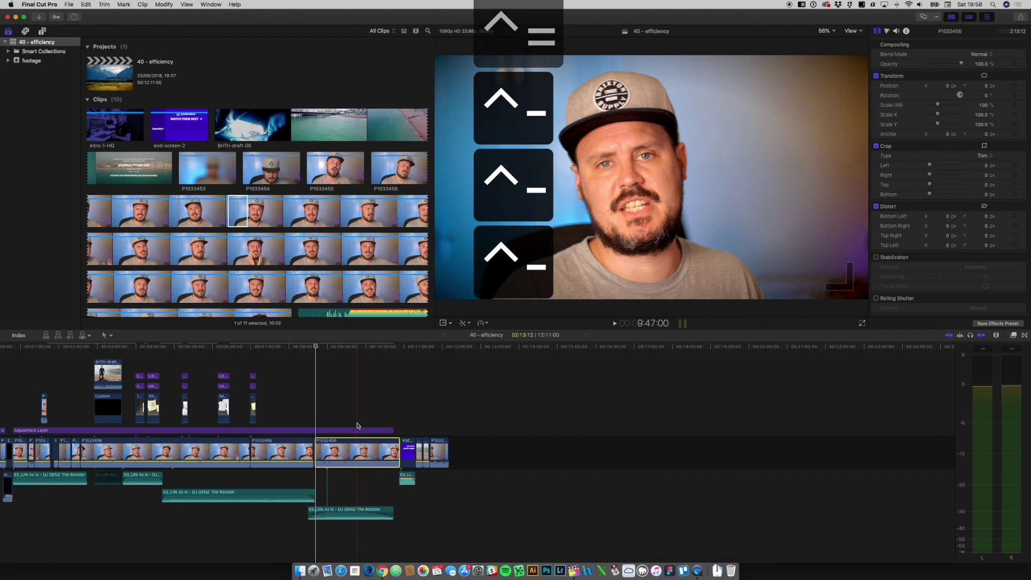
Zoom the timeline in around 9:45:03, reselect the P1033456 clip there, and alternately raise and lower its volume in small steps
click(357, 395)
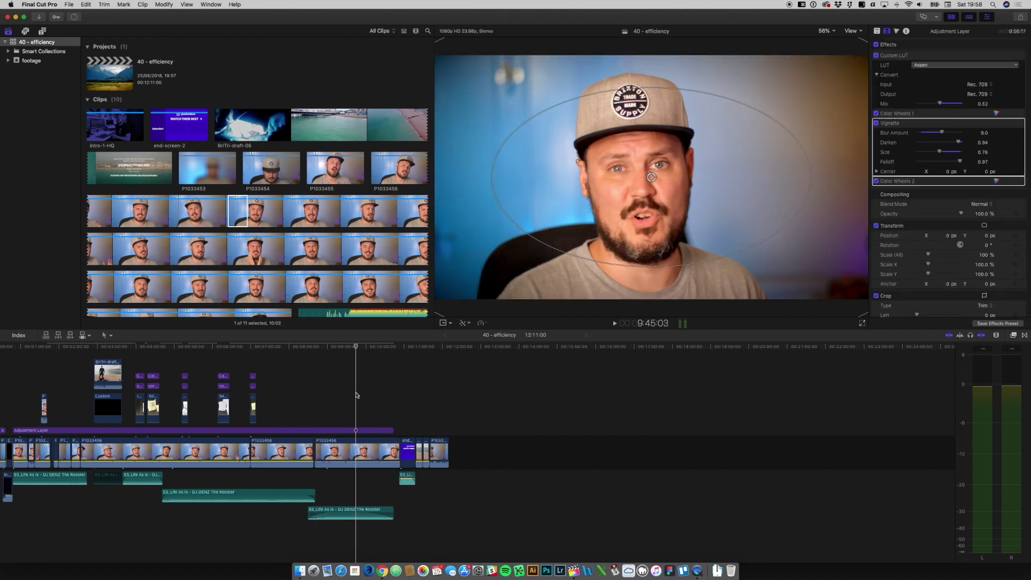
key(super+equal)
key(super+equal)
key(super+equal)
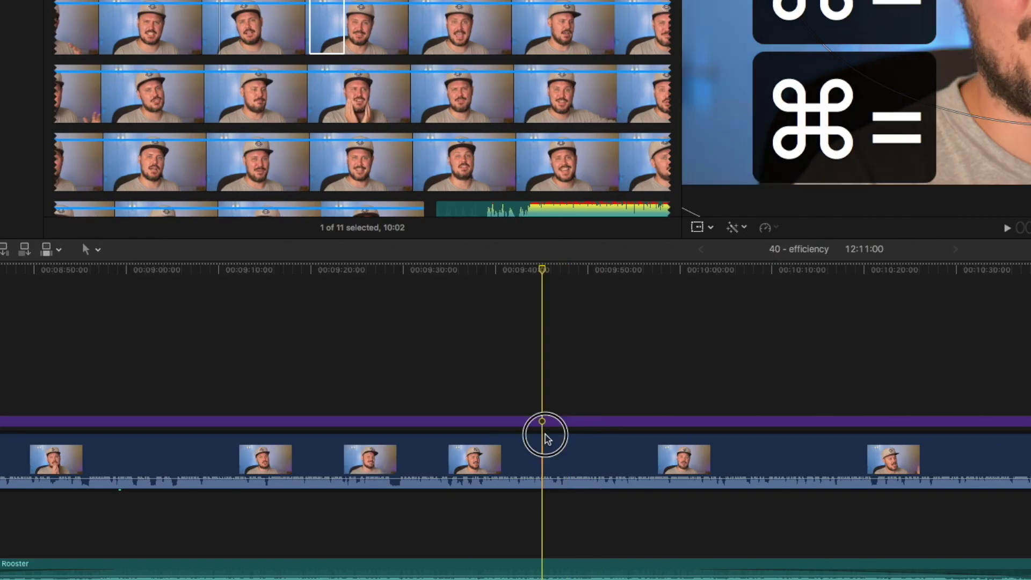
click(357, 438)
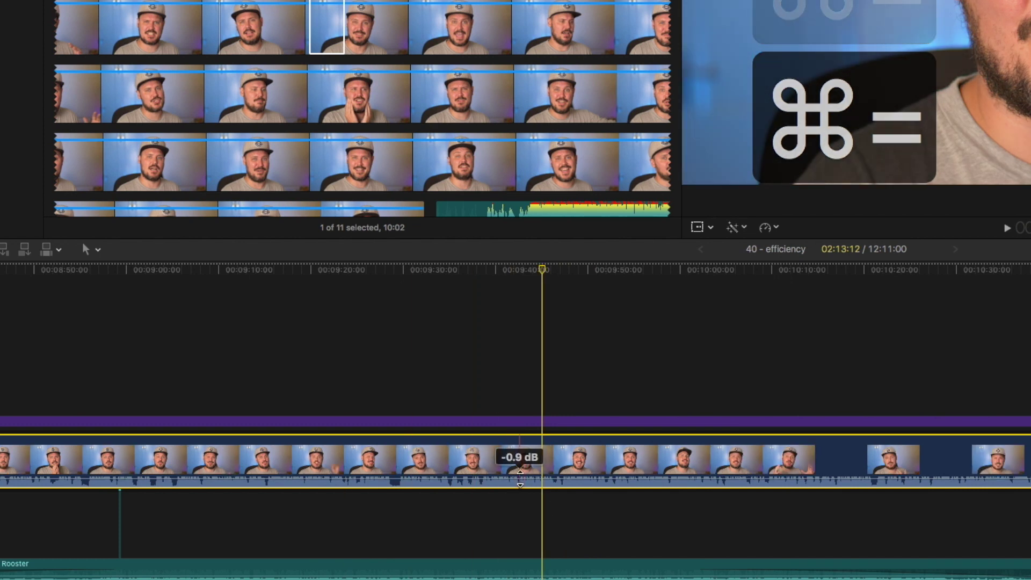
mouse_move(541, 473)
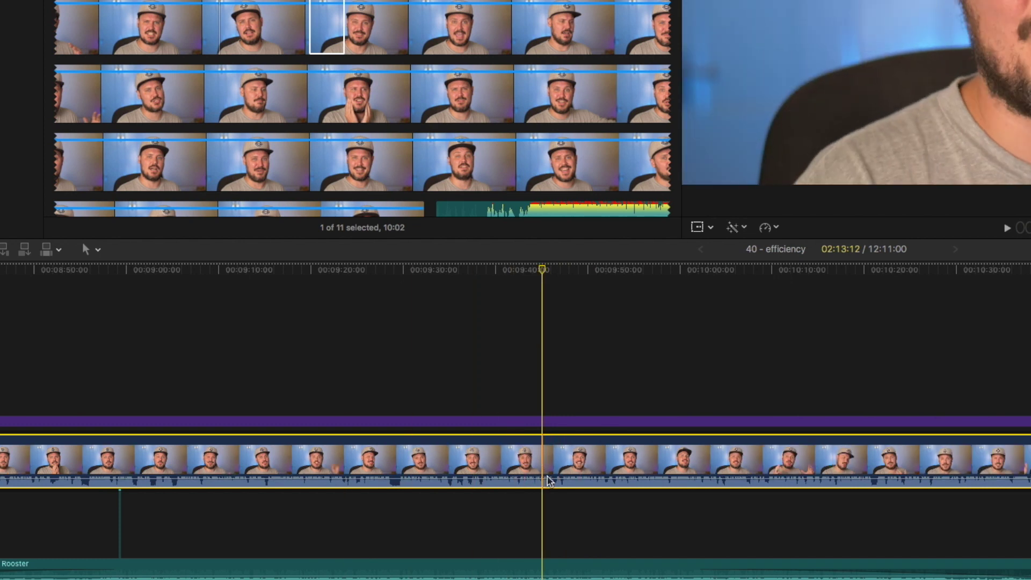
key(ctrl+equal)
key(ctrl+equal)
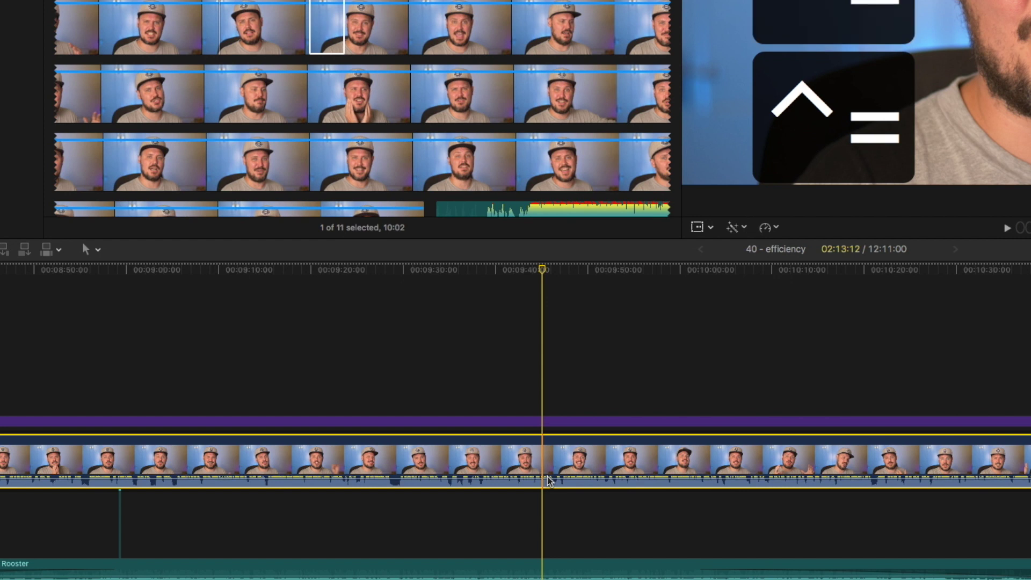
key(ctrl+minus)
key(ctrl+minus)
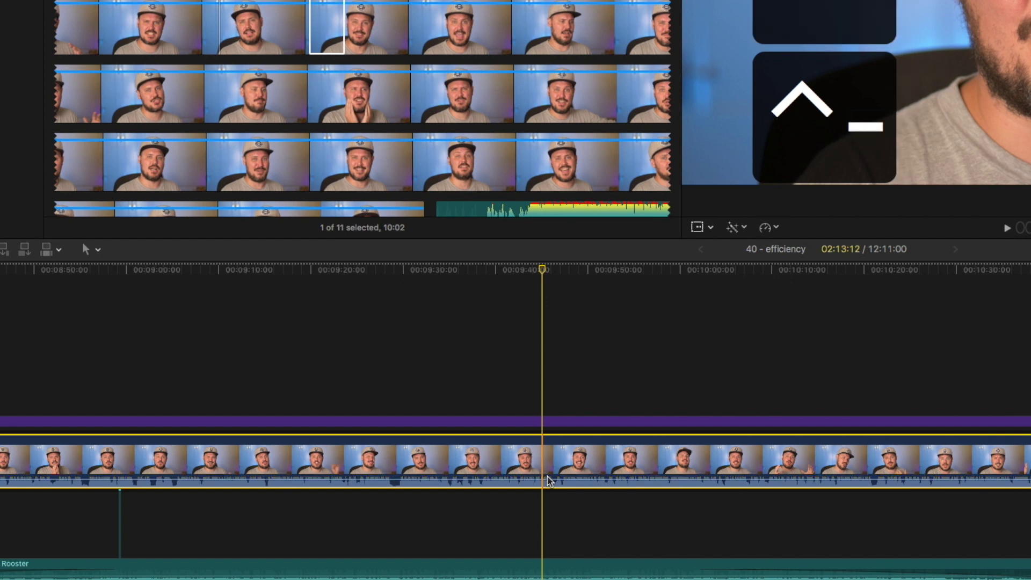
key(ctrl+equal)
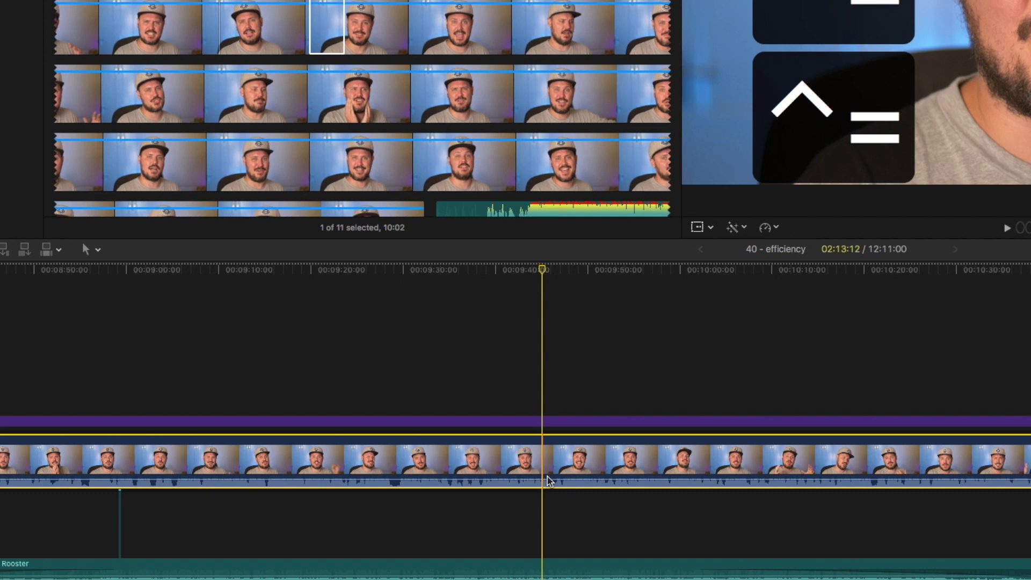
key(ctrl+minus)
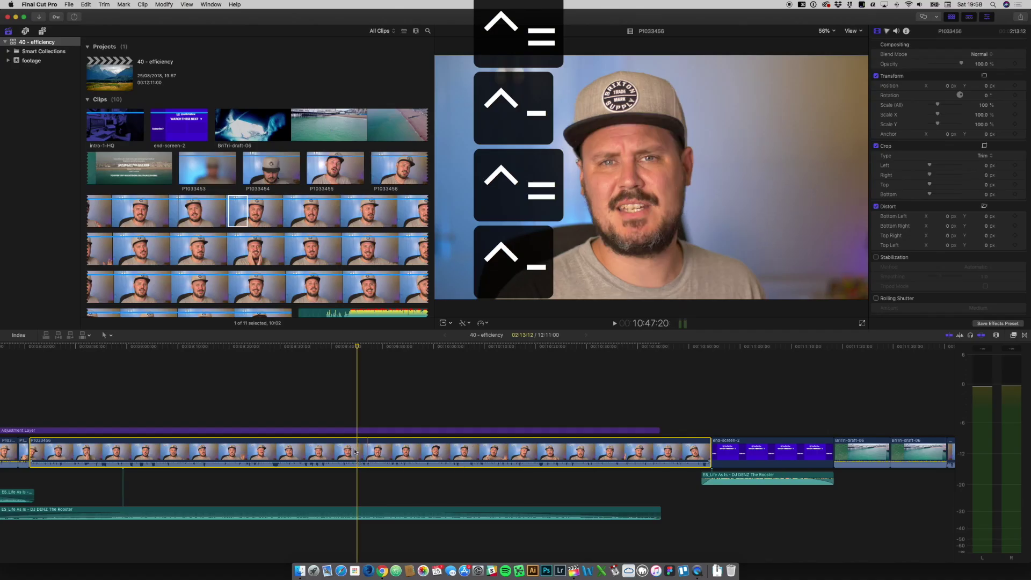
Split the long P1033456 clip with the Blade tool at about 9:48 and 10:03, and return to the Select tool
click(357, 394)
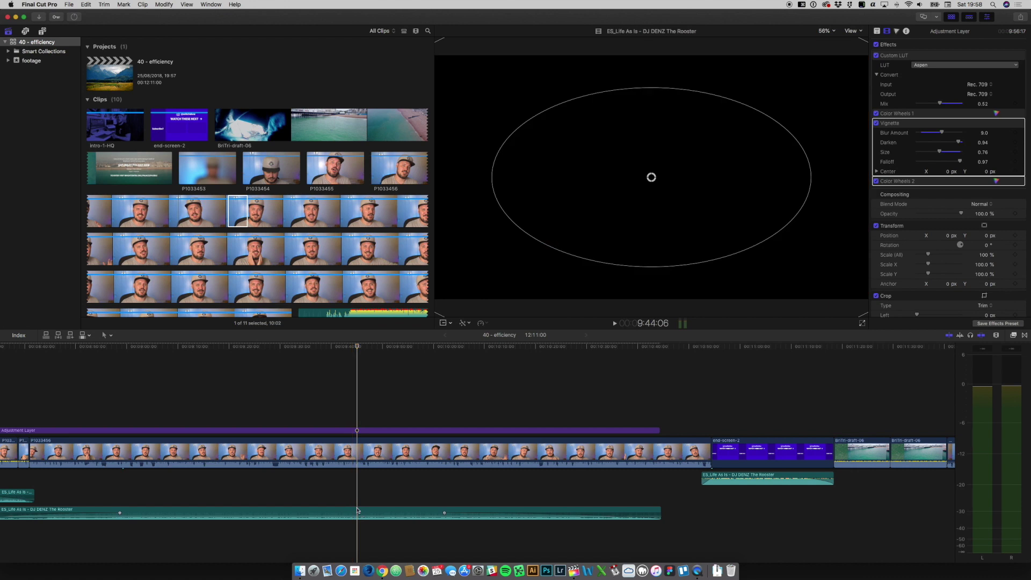
click(238, 398)
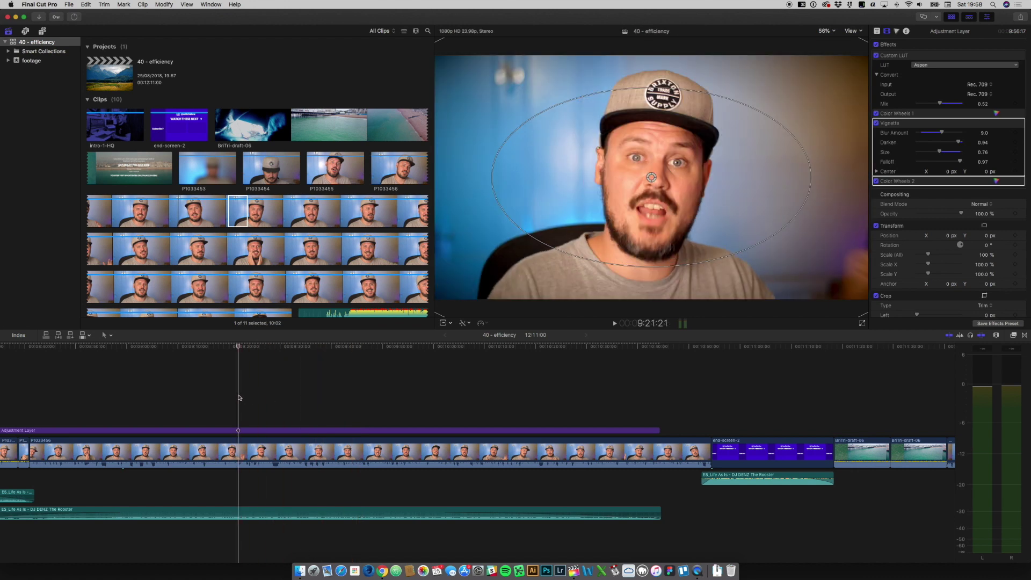
key(space)
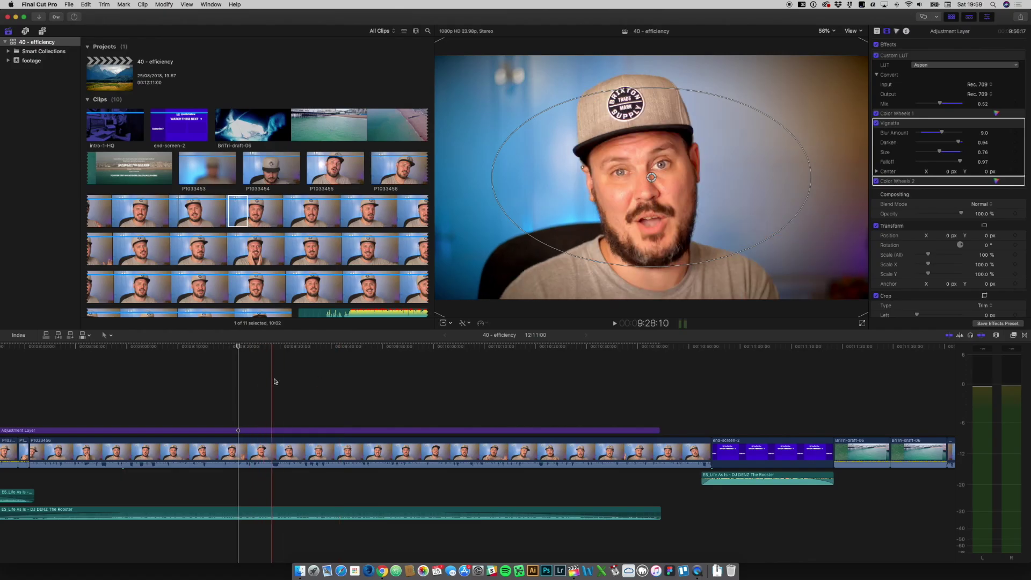
key(b)
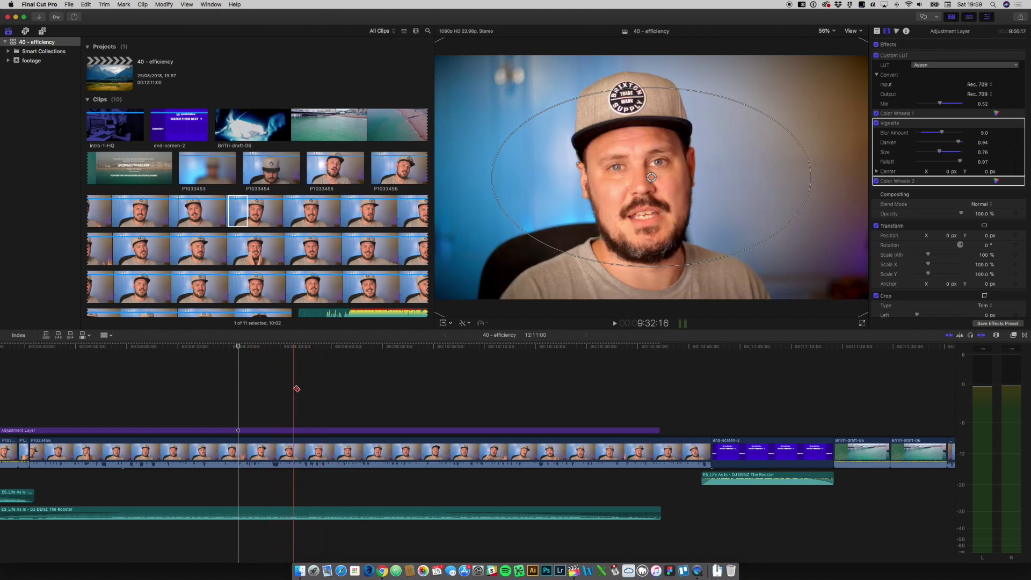
click(371, 441)
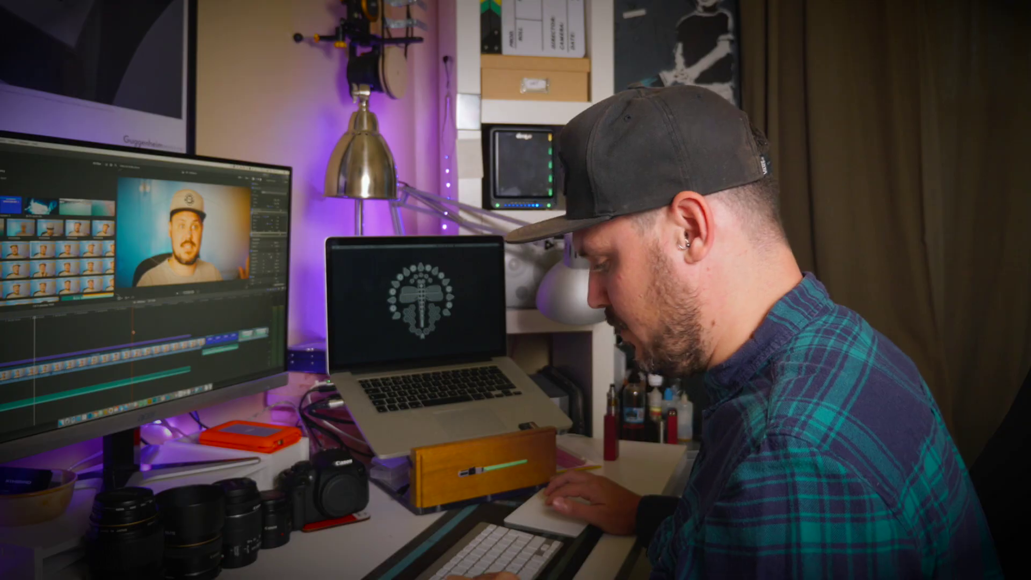
key(a)
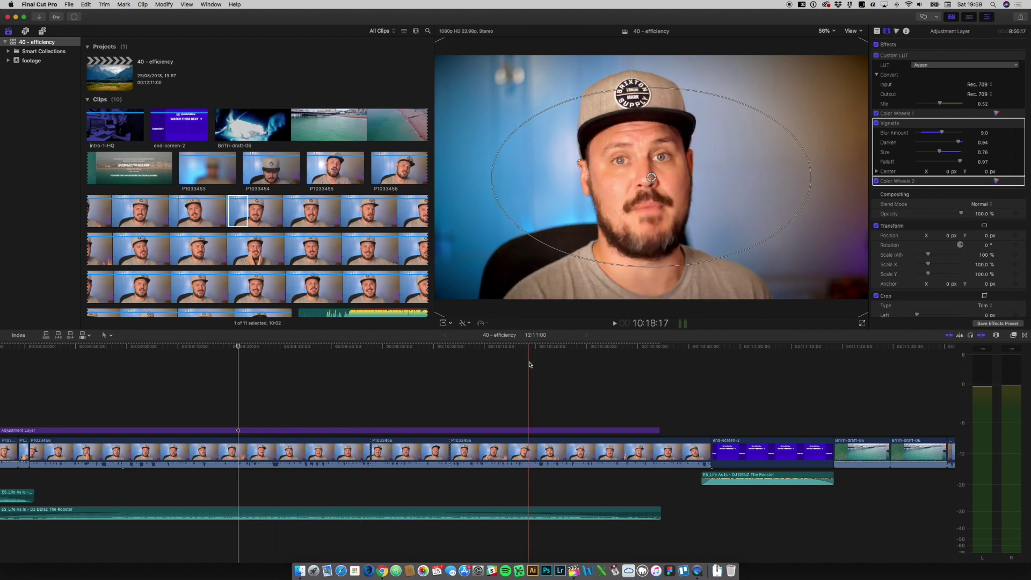
Split the remaining P1033456 clip at the skimmer at about 10:18, 10:31 and 10:42 without switching to the Blade tool
key(super+b)
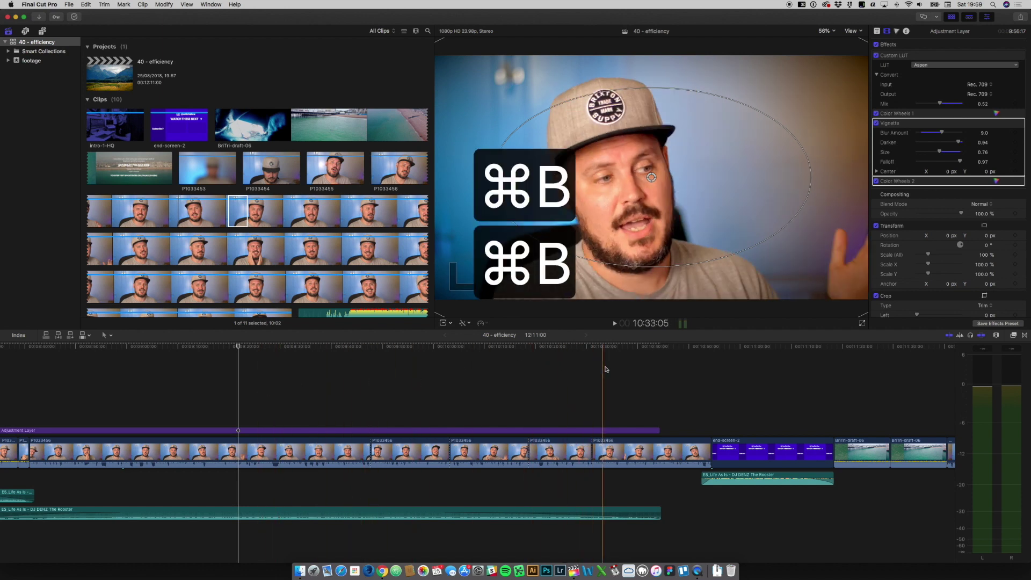
key(super+b)
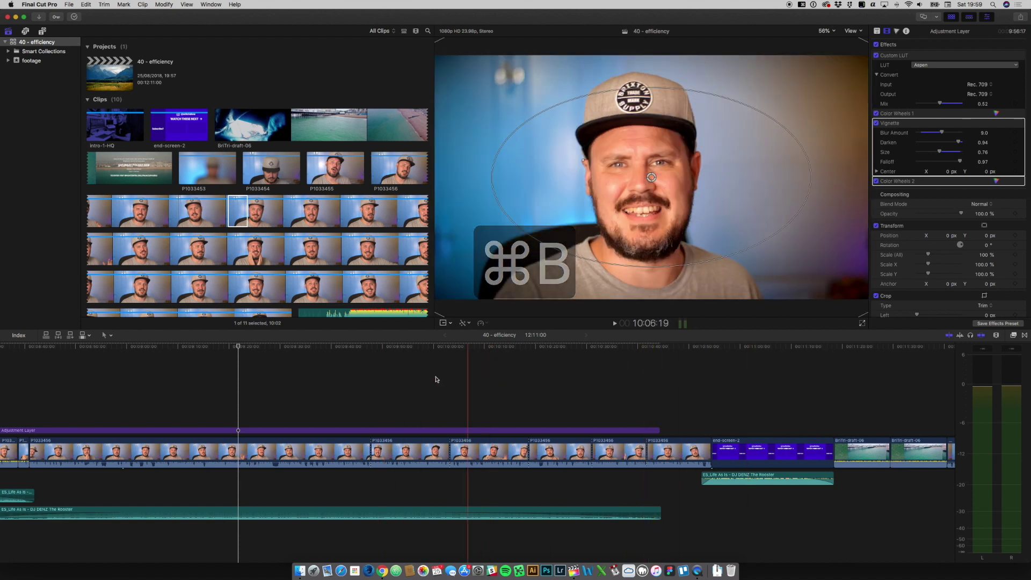
scroll(367, 380, left, 2)
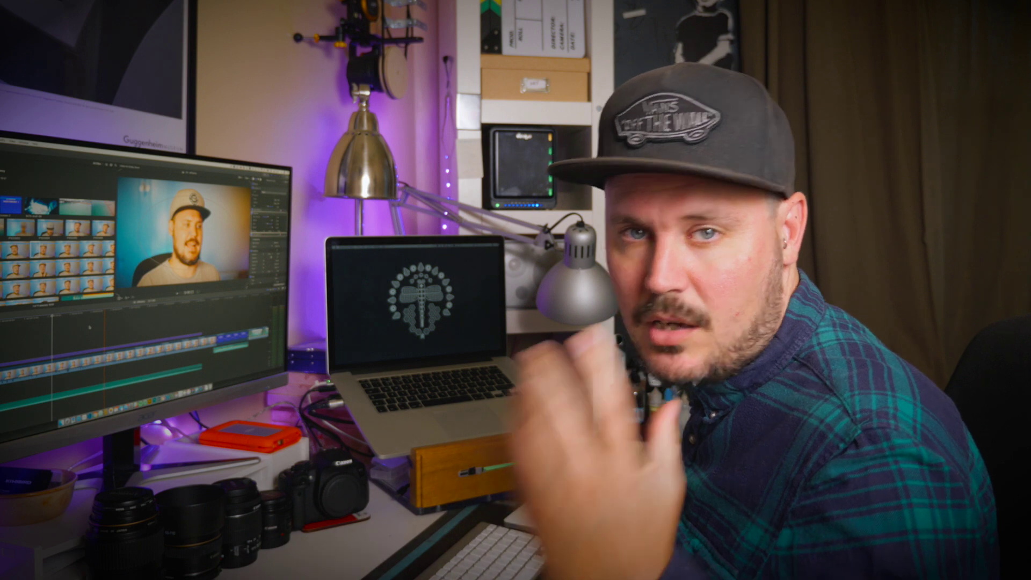
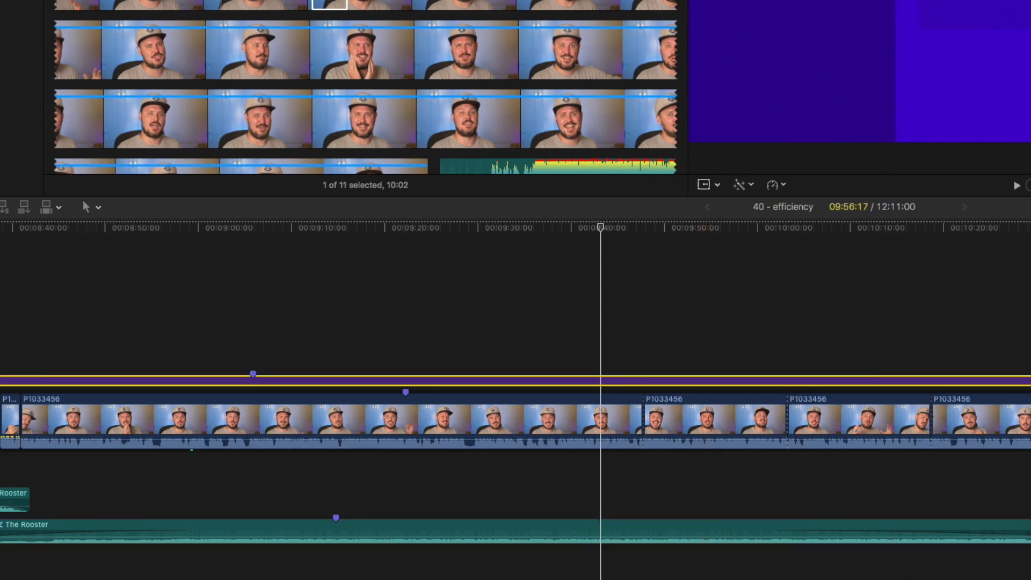
Add a marker to the P1033456 storyline clip at the playhead, at about 9:43
key(m)
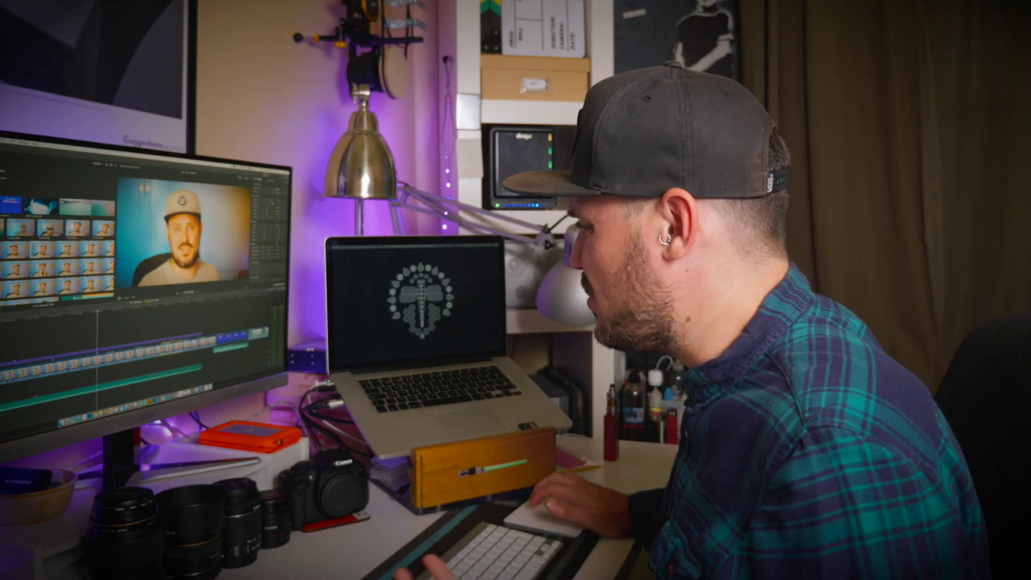
Copy the 12:09 P1033456 segment and paste it into the storyline at about 10:36, within the next segment, selecting the pasted copy
key(super+c)
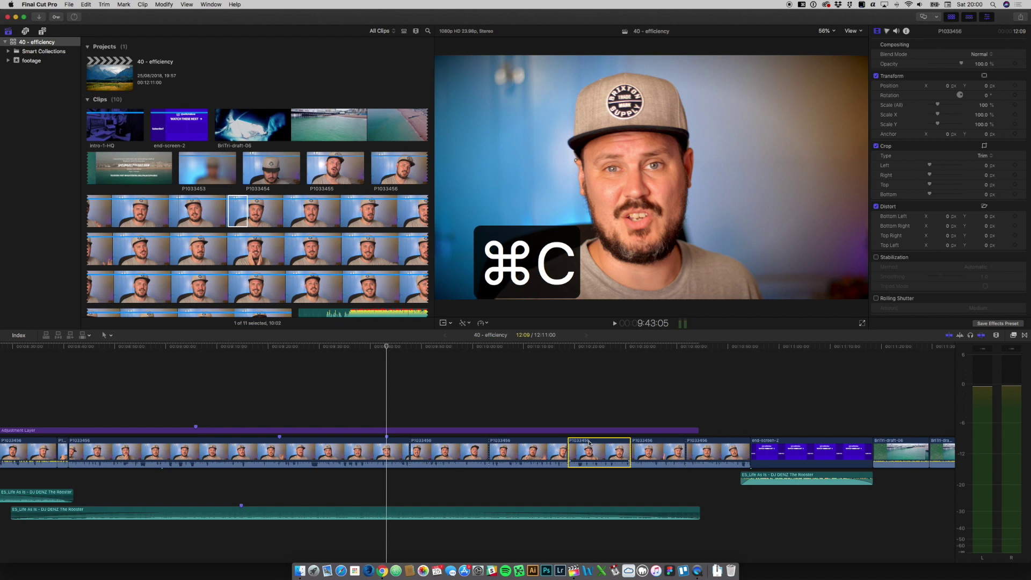
click(658, 392)
key(super+v)
click(700, 445)
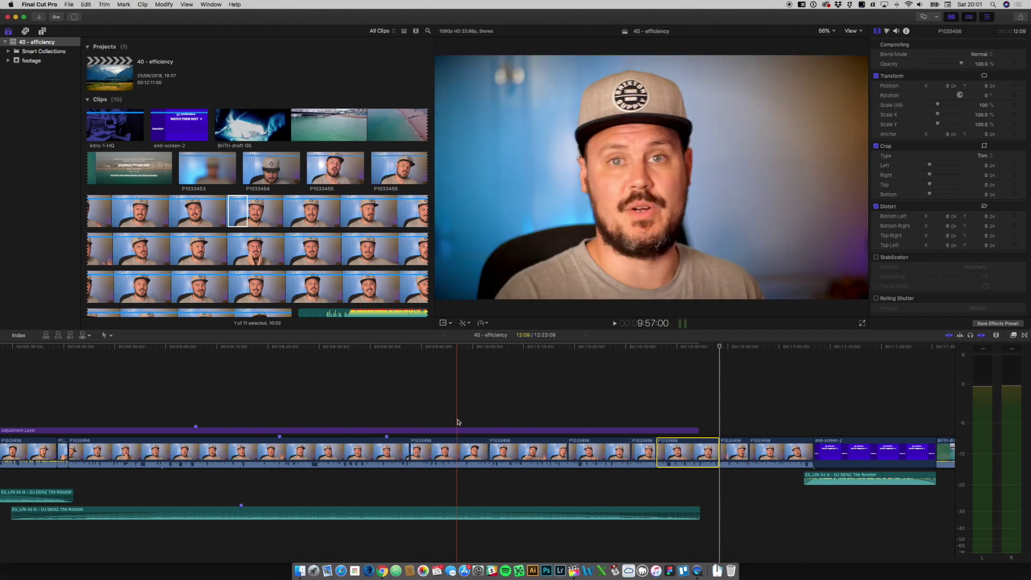
Select and copy the long Adjustment Layer that runs above the storyline
scroll(456, 422, right, 2)
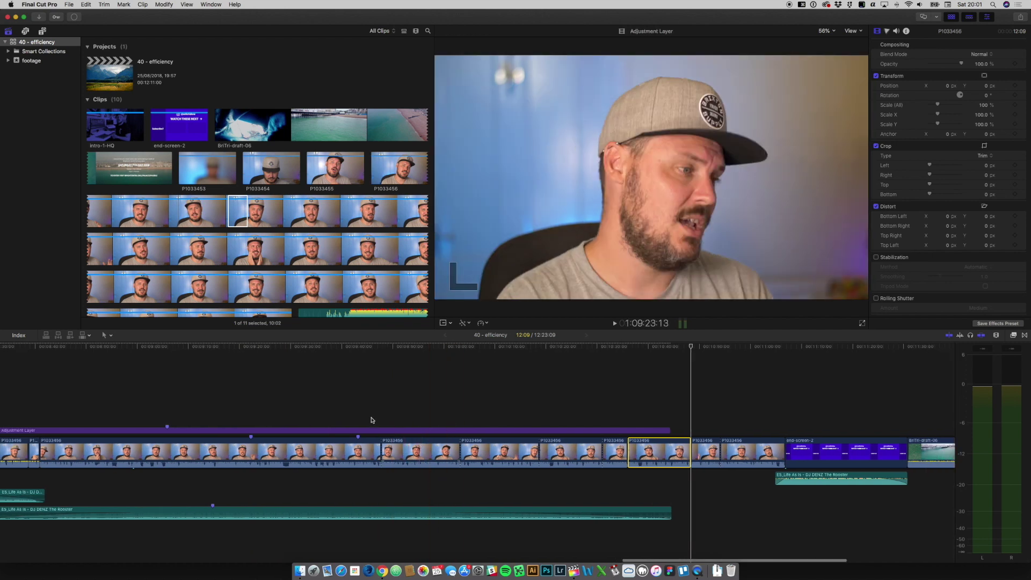
scroll(332, 409, left, 6)
click(279, 431)
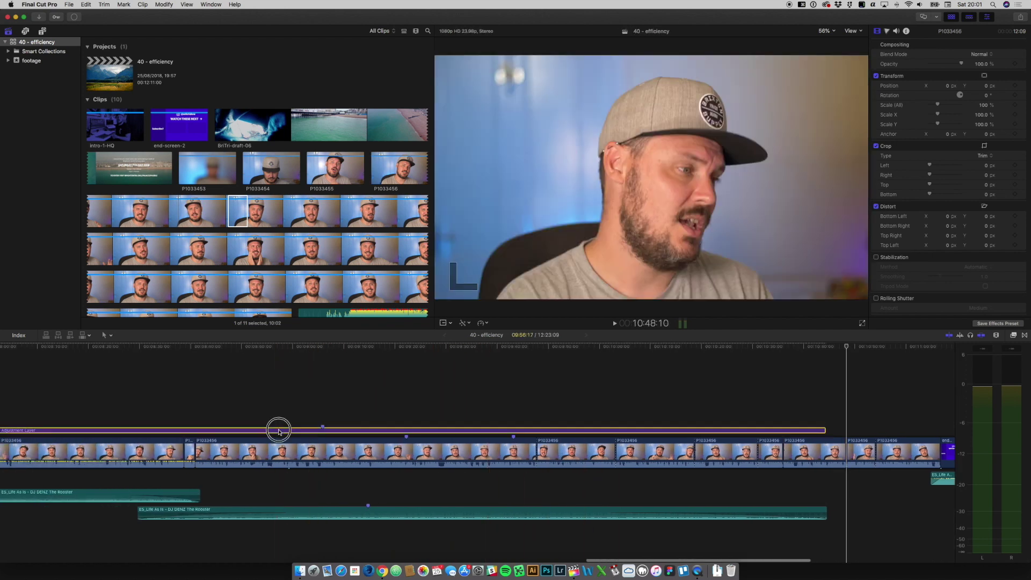
scroll(284, 432, left, 8)
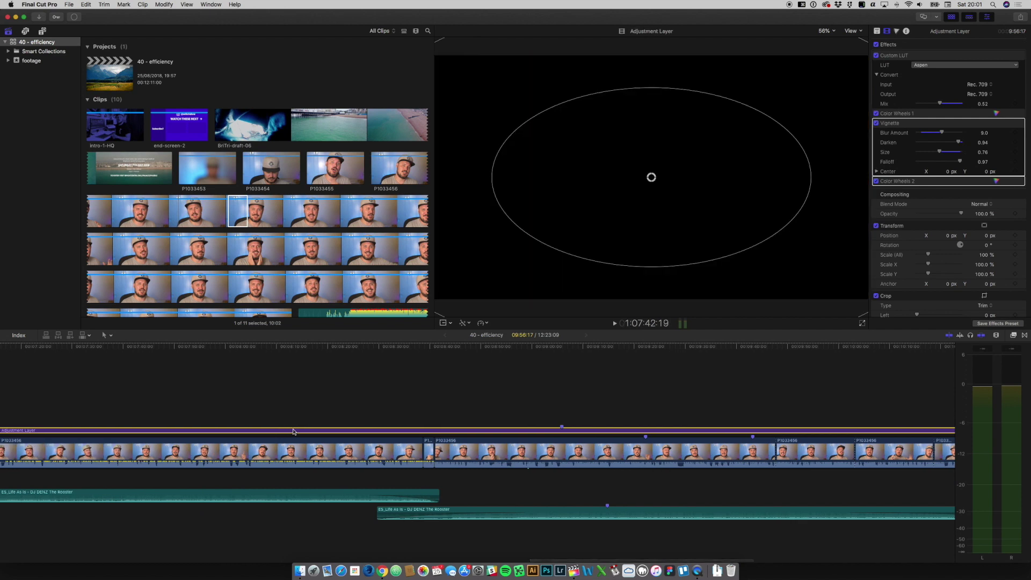
scroll(246, 417, left, 1)
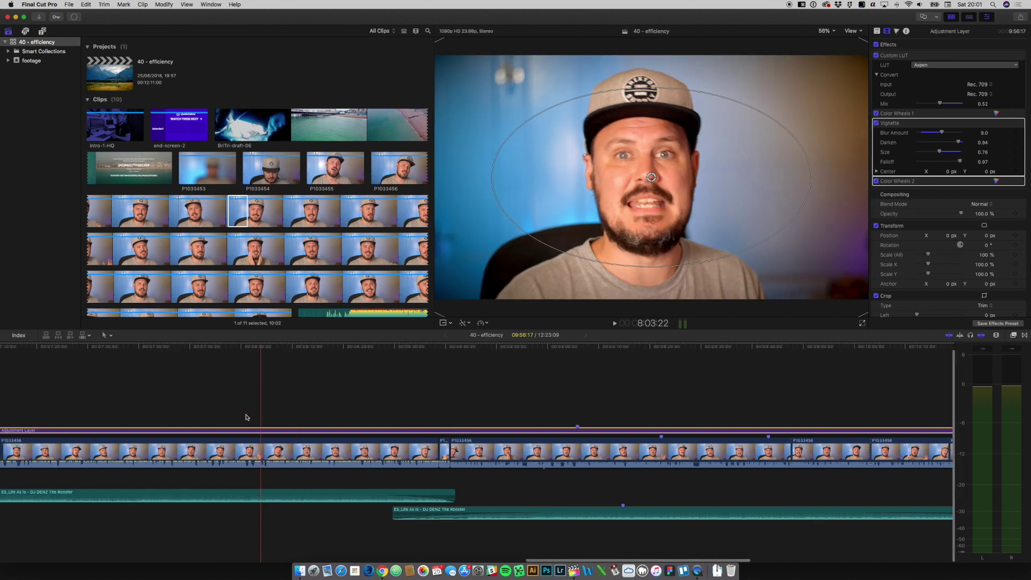
scroll(246, 417, left, 8)
key(super+c)
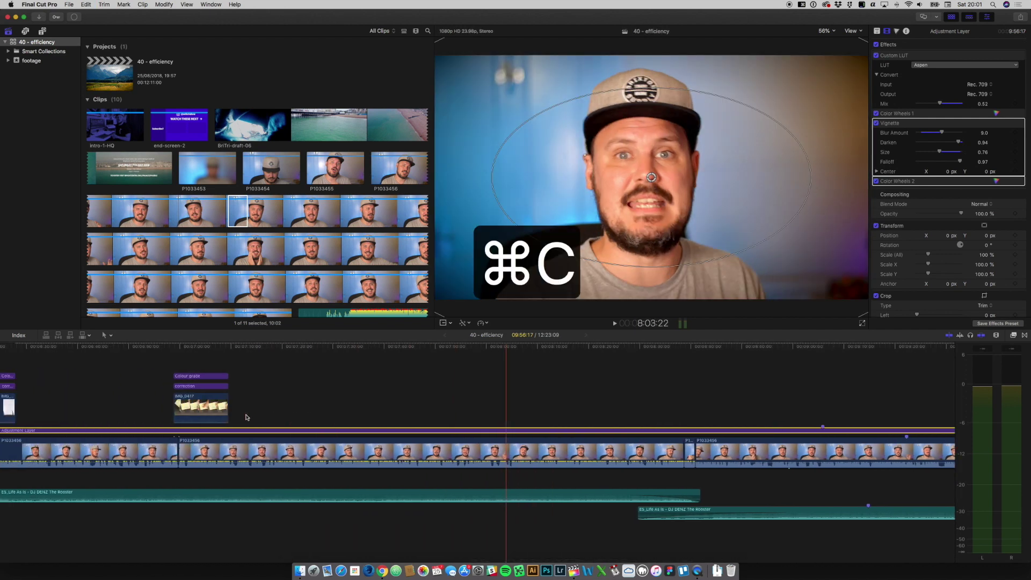
Add a new 10-second Adjustment Layer from the Adjustments titles above the end-screen-2 clip, starting at about 11:12
scroll(246, 417, right, 18)
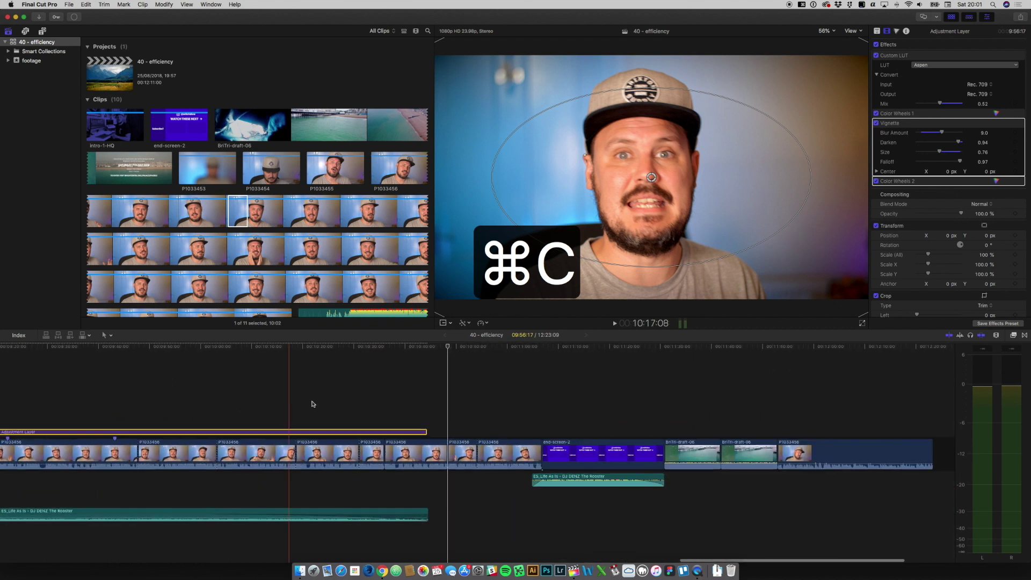
key(l)
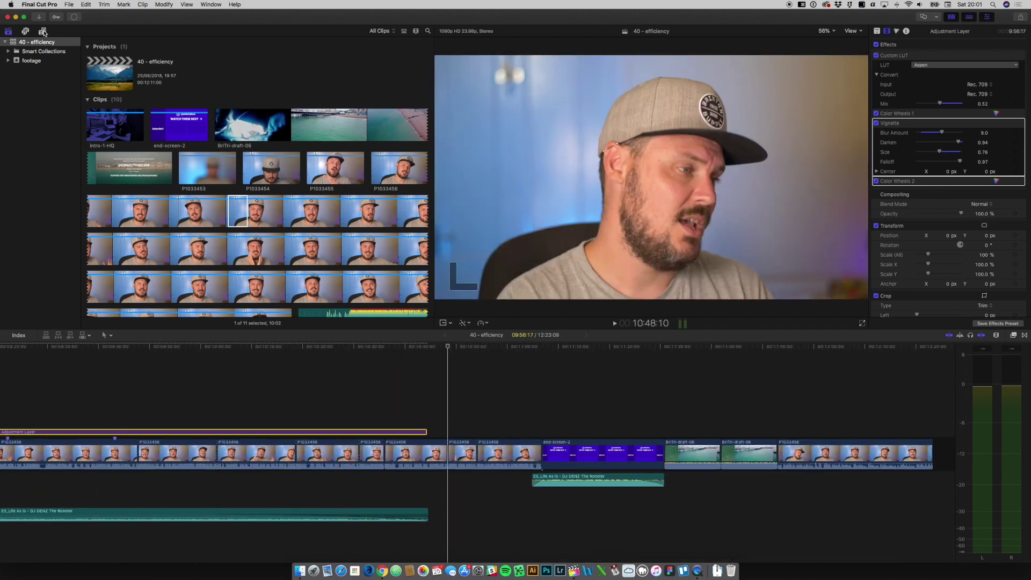
click(43, 31)
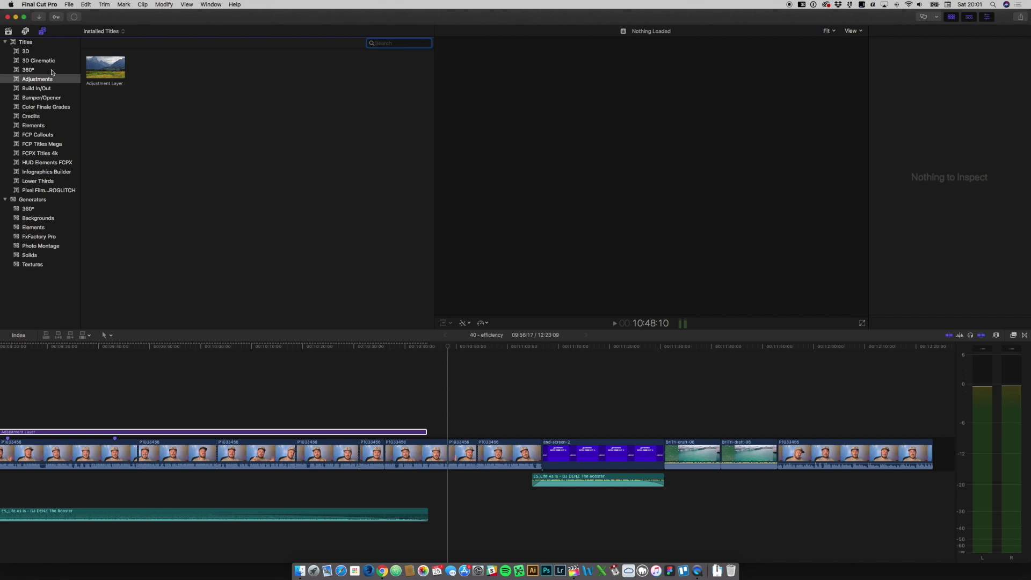
drag(519, 343, 572, 409)
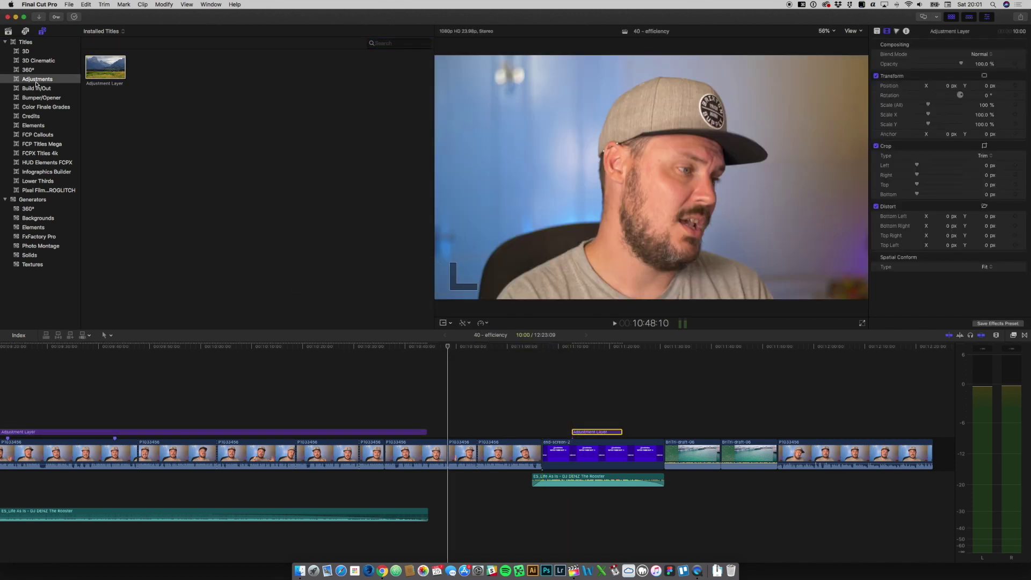
Paste the copied Custom LUT, Color Wheels 1, Vignette and Color Wheels 2 effects onto the 10-second Adjustment Layer above end-screen-2, with Stretch to Fit keyframe timing
click(7, 30)
click(621, 386)
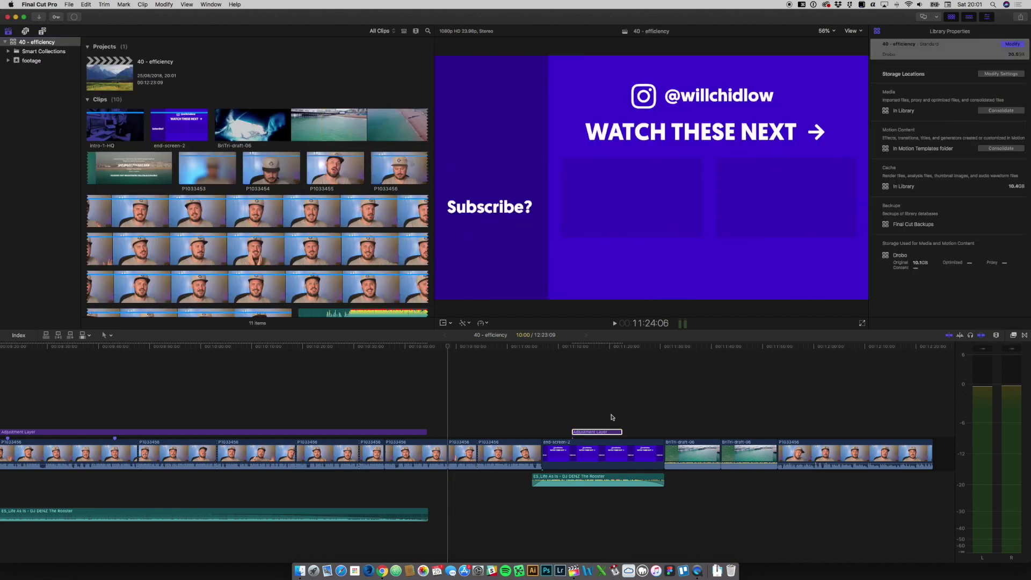
click(606, 433)
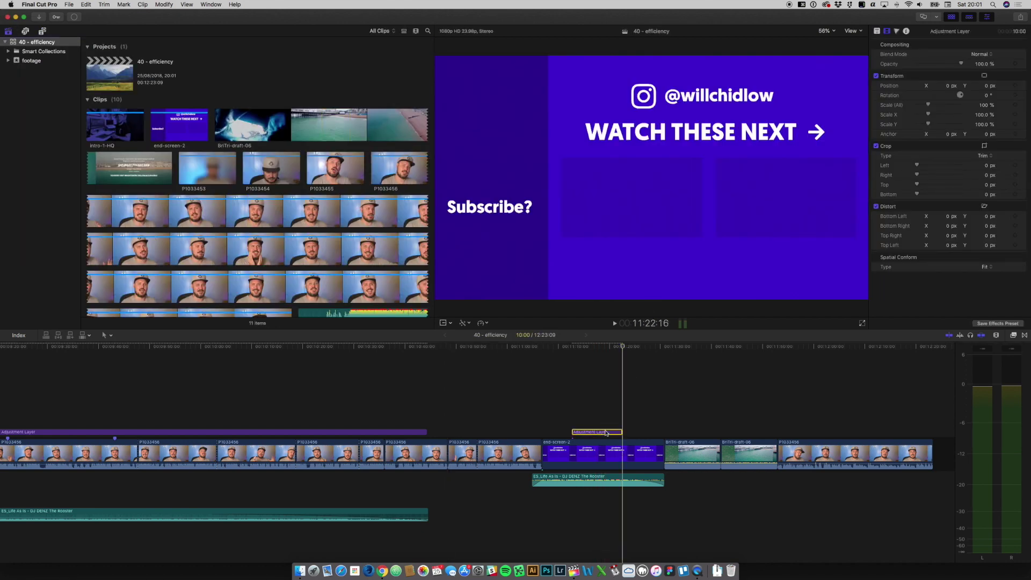
key(super+shift+v)
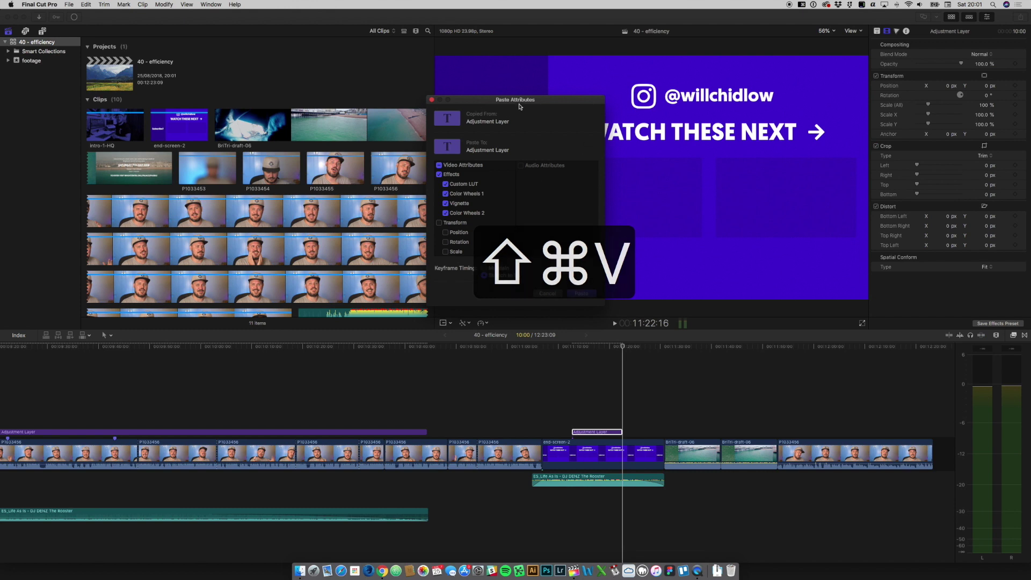
drag(525, 102, 527, 124)
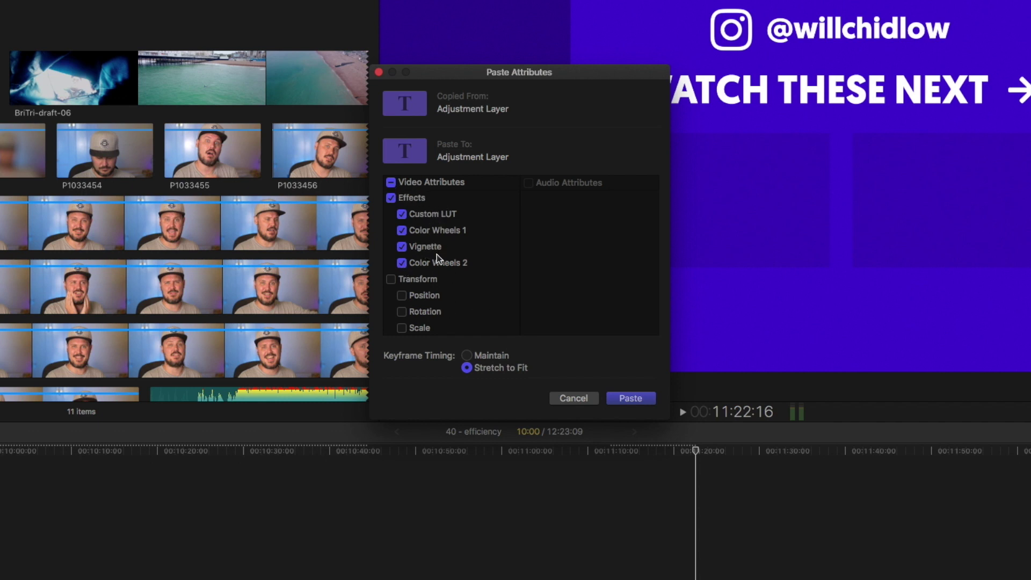
click(640, 400)
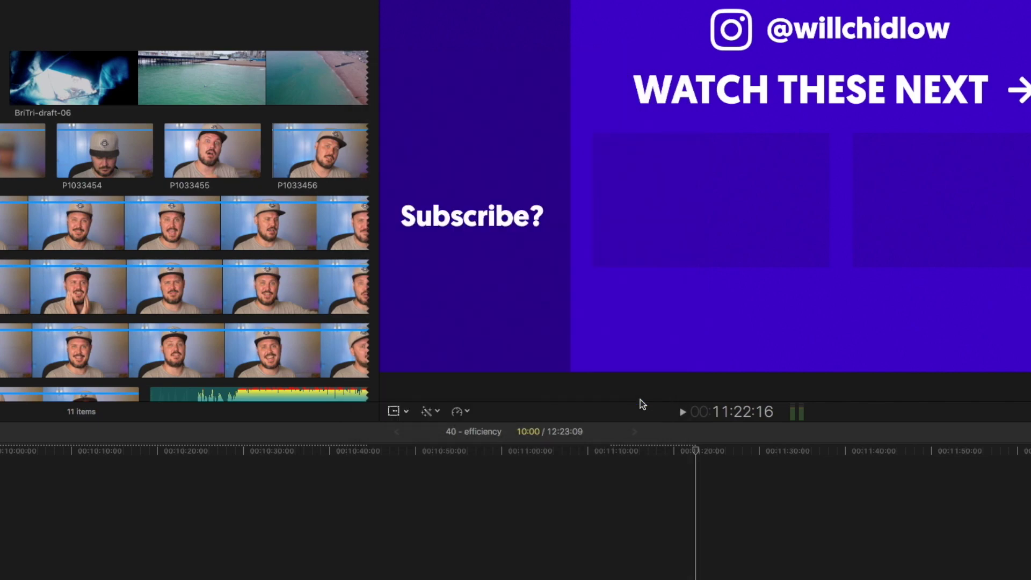
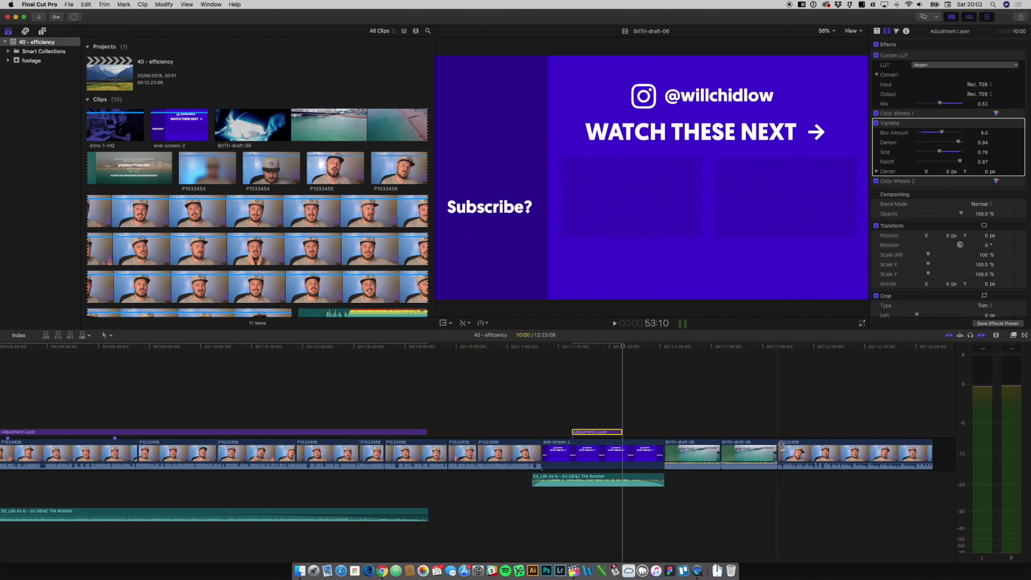
Try enlarging the final P1033456 clip to about 240% with the onscreen Transform controls, undo the scaling and close Transform
click(819, 447)
scroll(818, 447, right, 3)
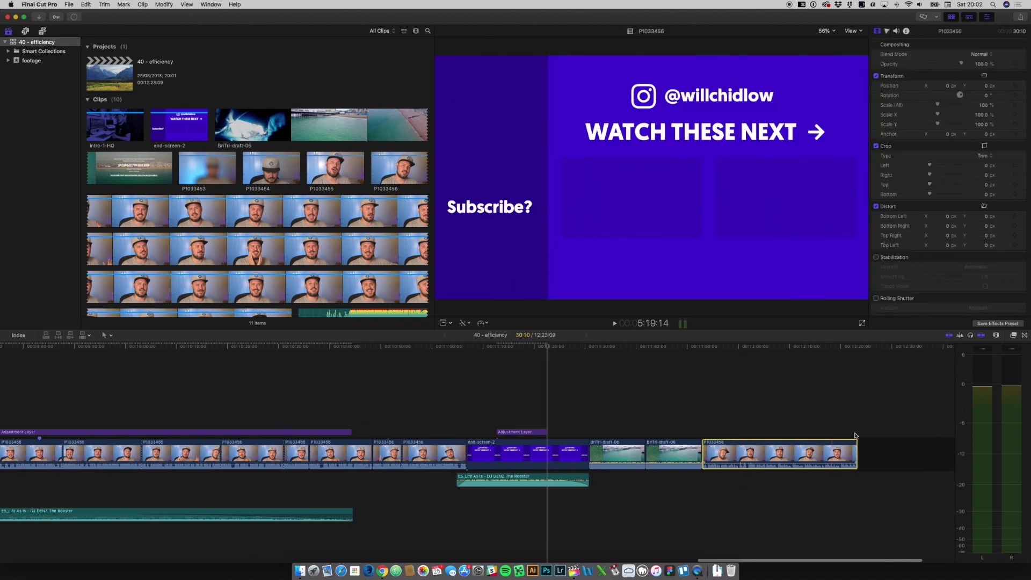
click(753, 411)
click(757, 454)
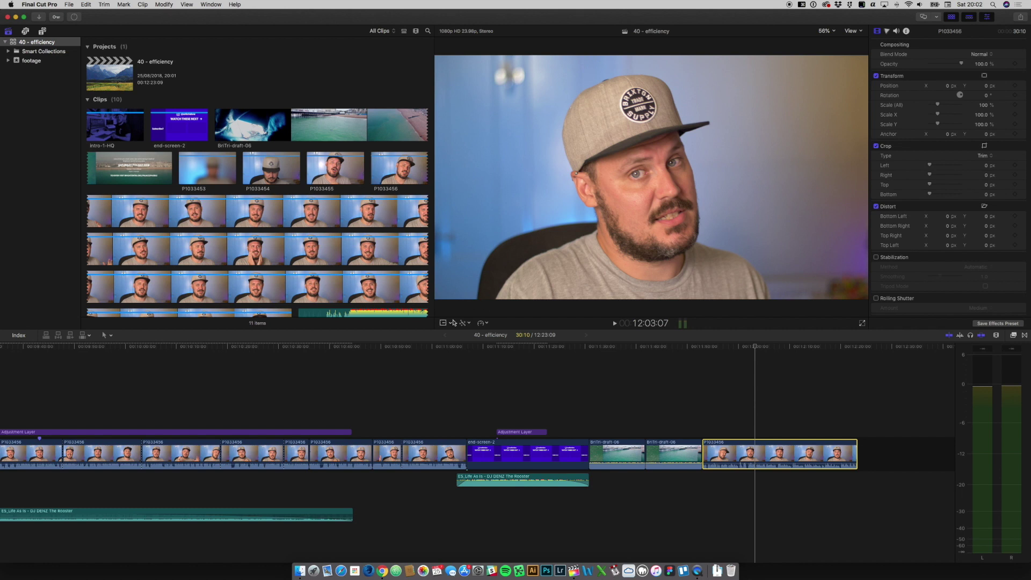
click(444, 323)
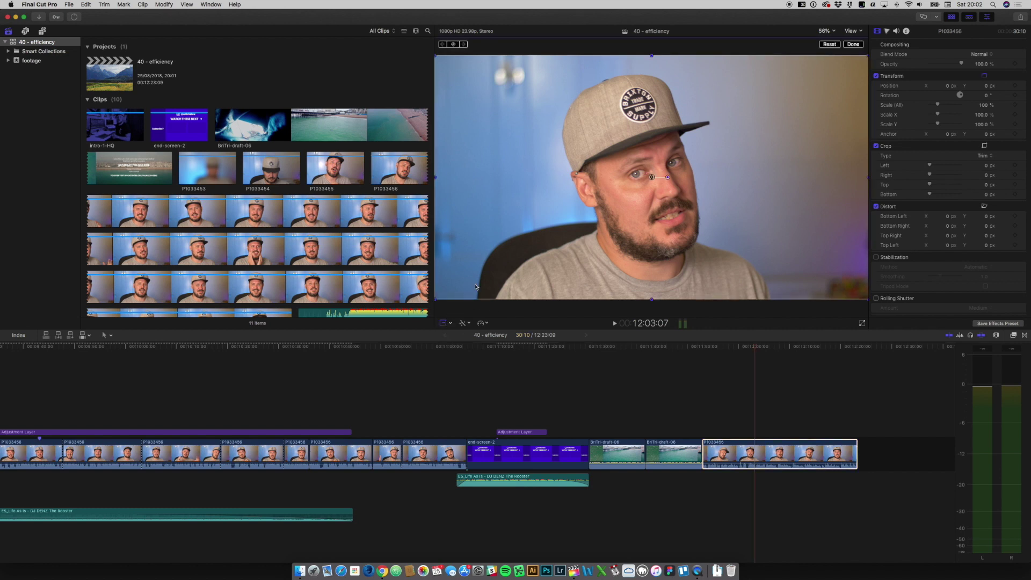
key(super+minus)
key(super+minus)
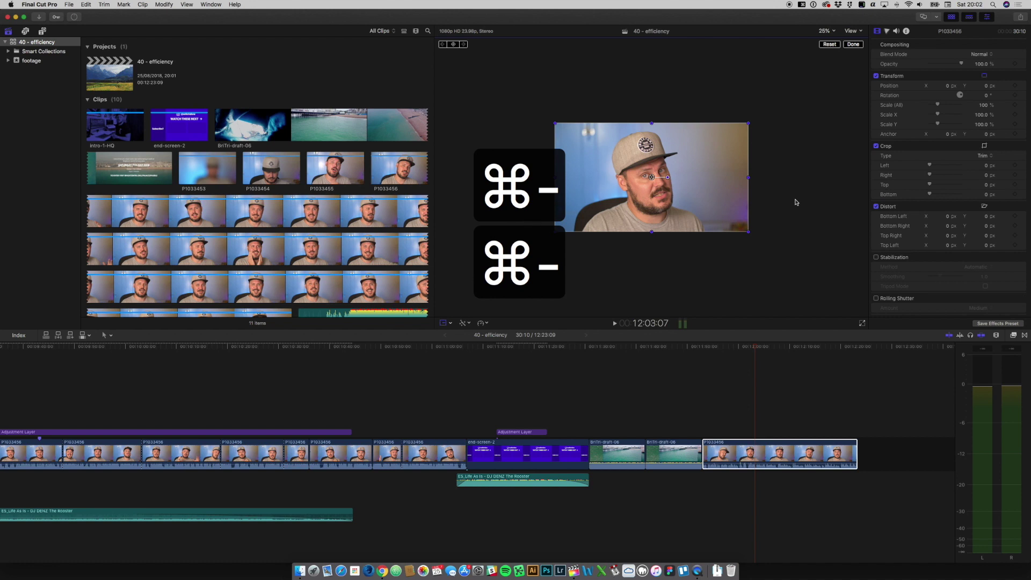
drag(748, 231, 827, 309)
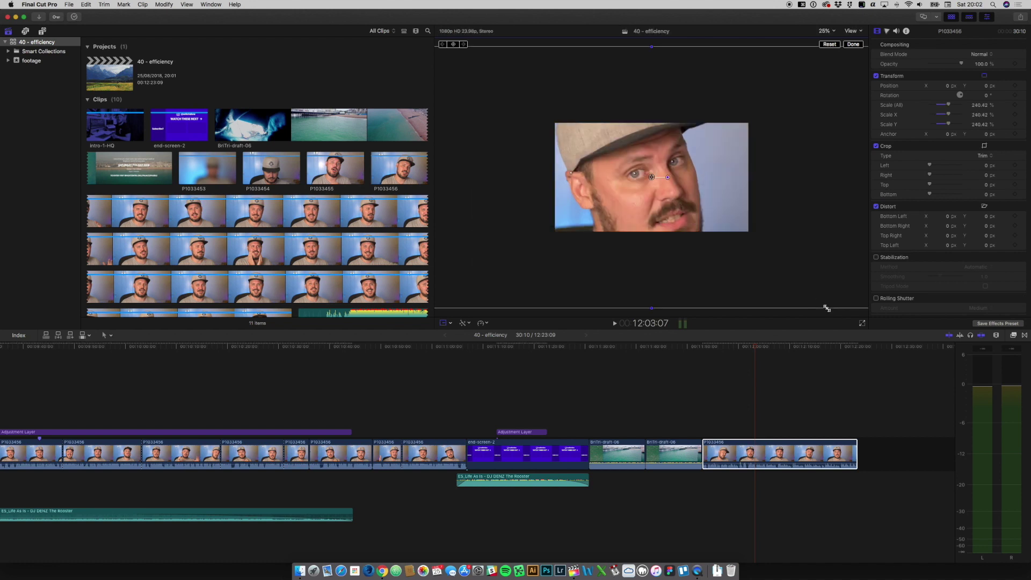
key(super+z)
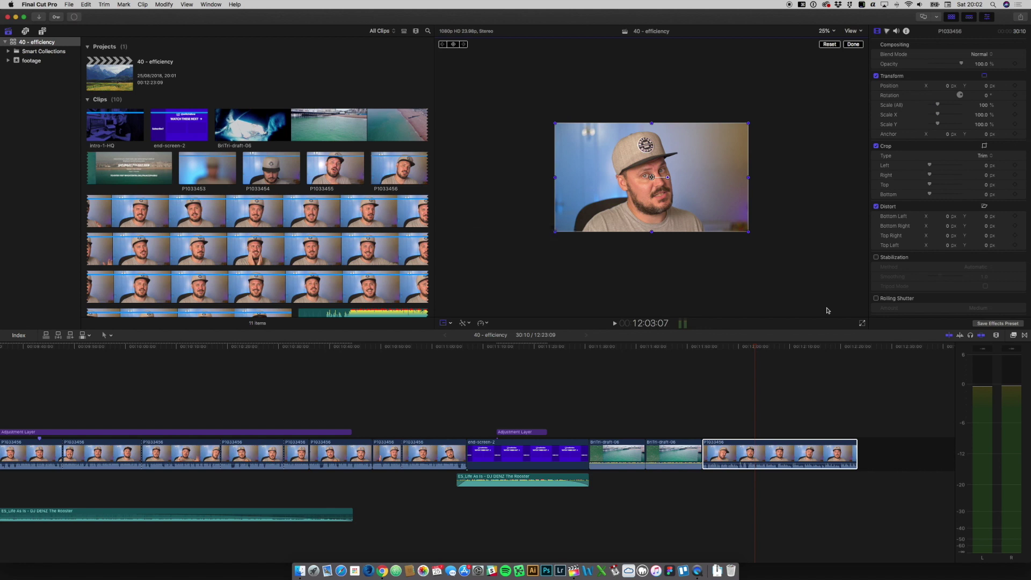
click(848, 45)
Scale the final P1033456 clip up to about 227% with the onscreen Transform controls
key(shift+t)
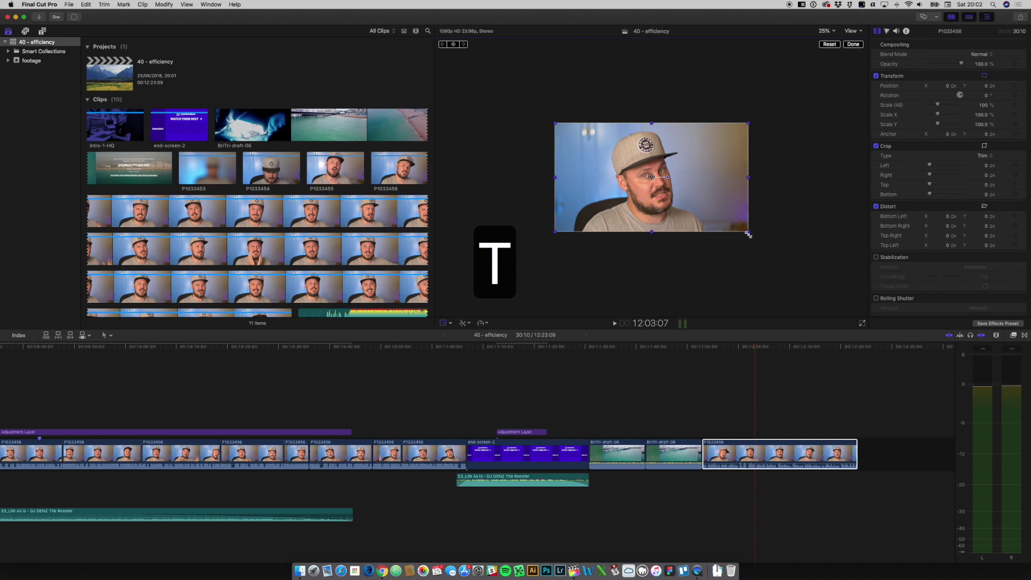
drag(748, 234, 815, 301)
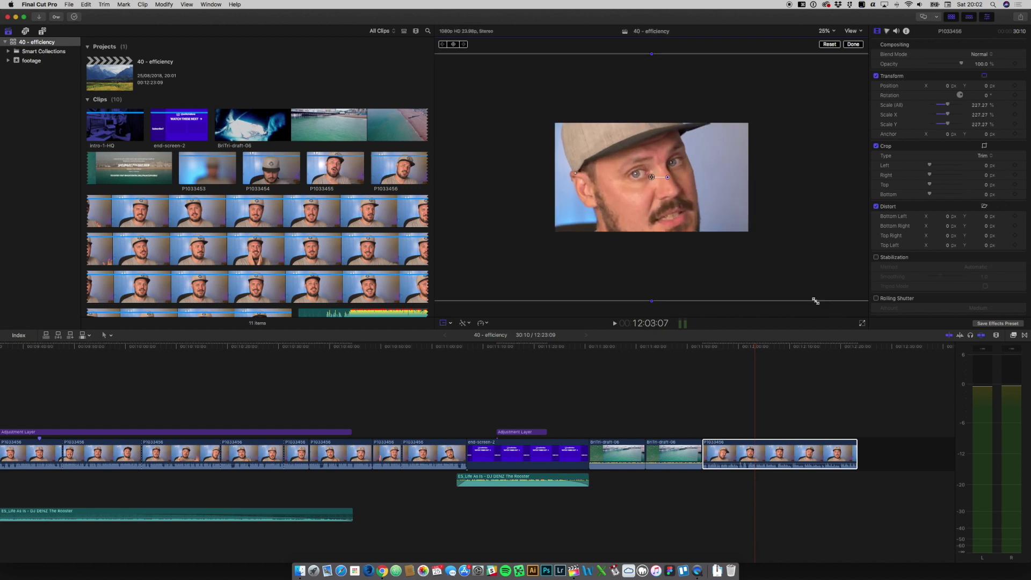
key(Return)
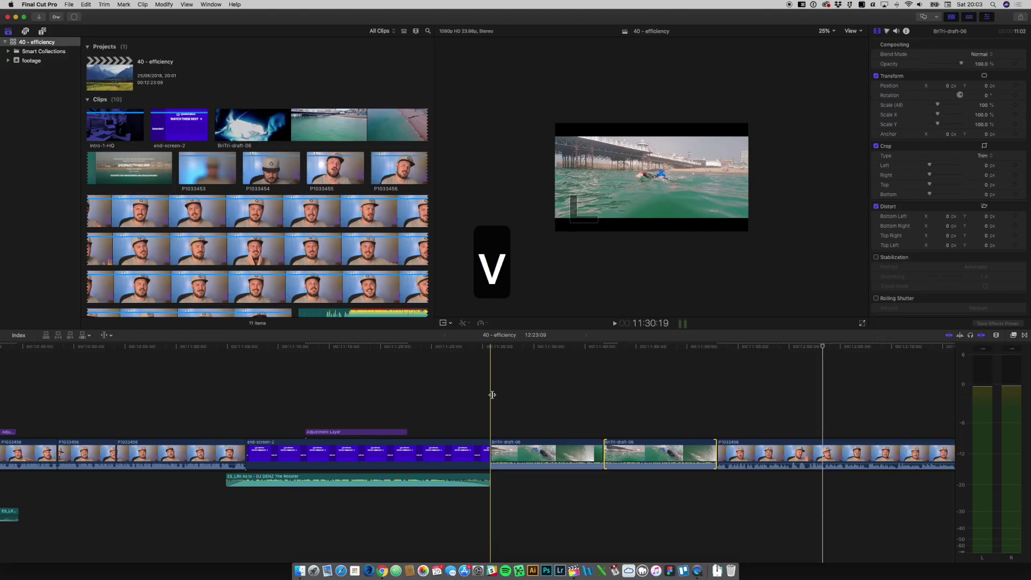
Blade the speed of the first BriTri-draft-06 clip after end-screen-2 at 11:32:19
key(a)
click(537, 452)
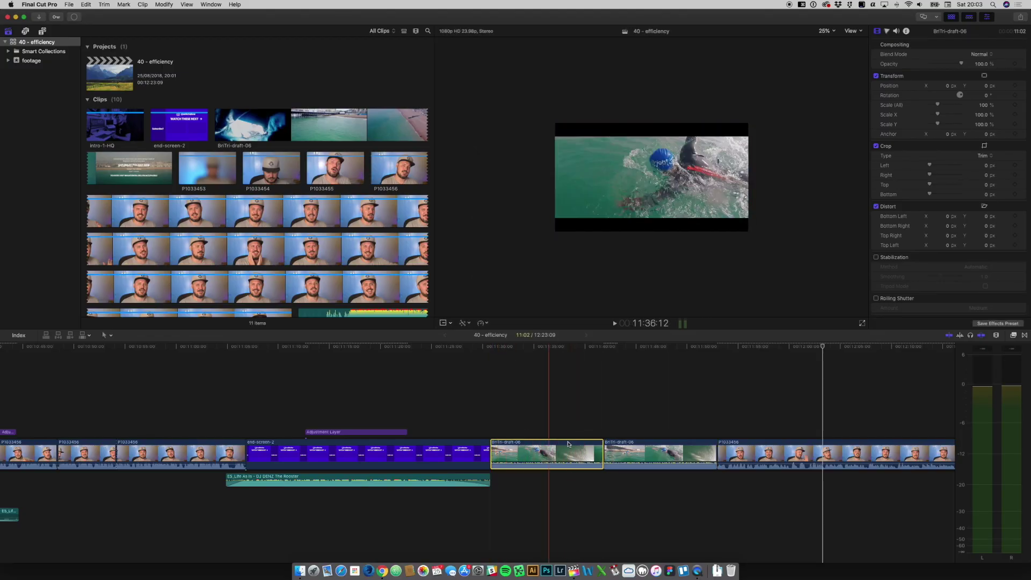
key(l)
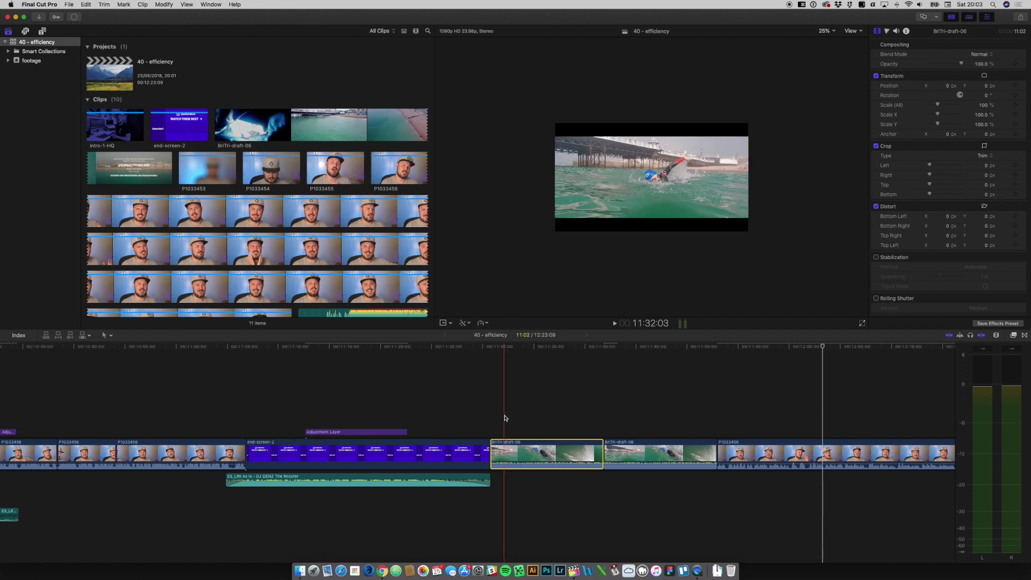
key(shift+b)
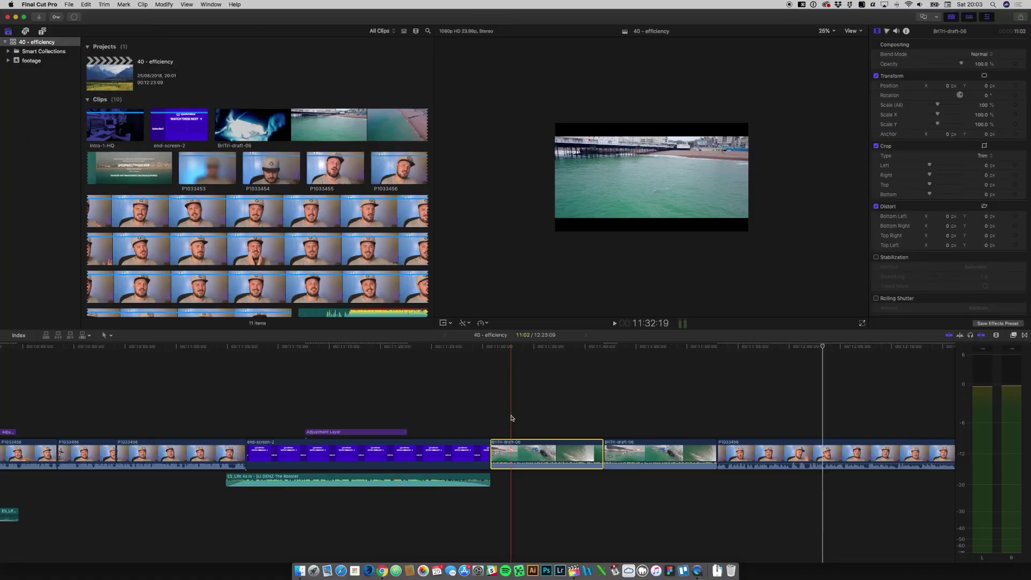
key(shift+b)
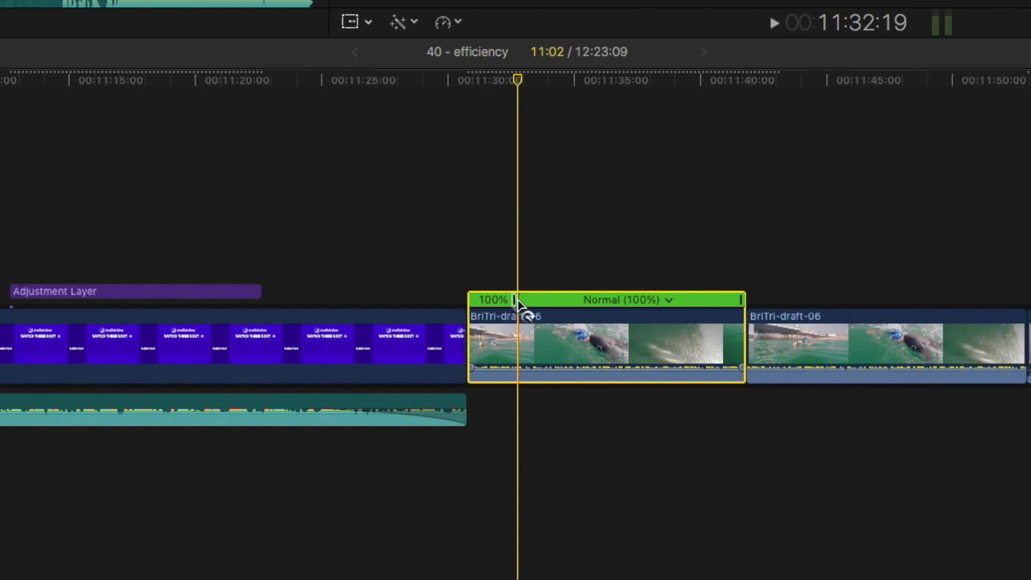
Slow the opening speed segment of the first BriTri-draft-06 clip to 50%
click(498, 298)
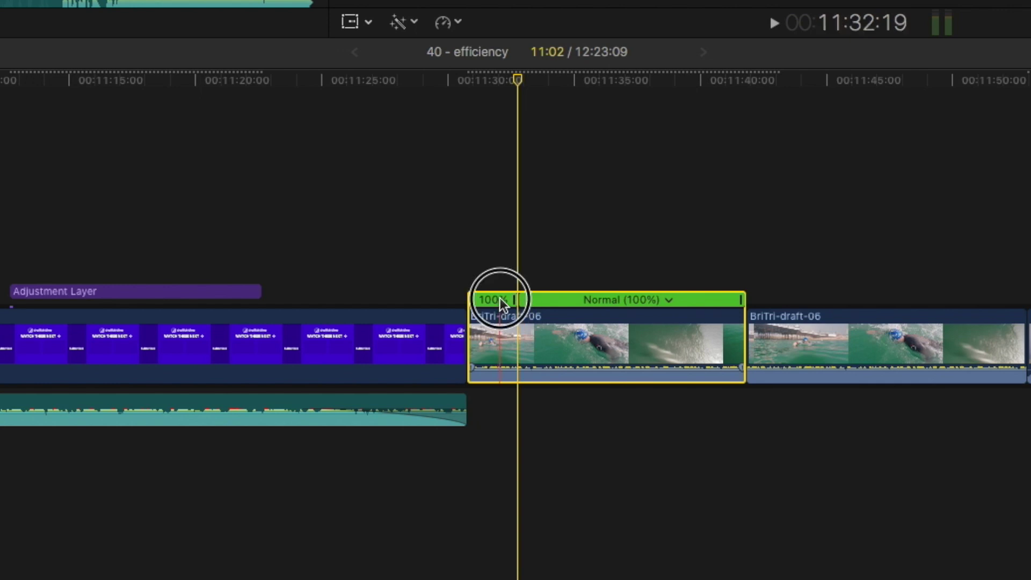
key(super+equal)
key(super+equal)
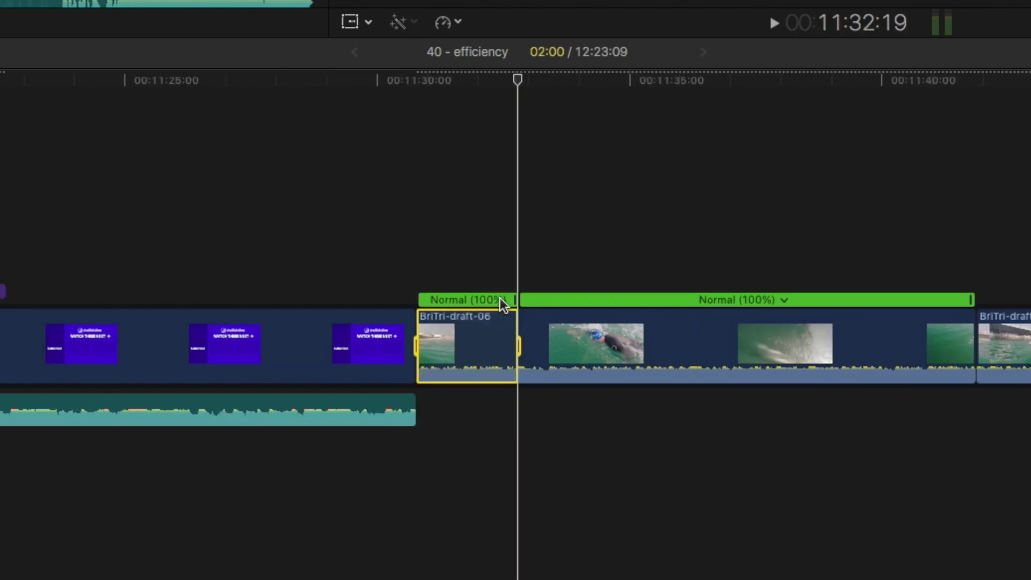
click(456, 299)
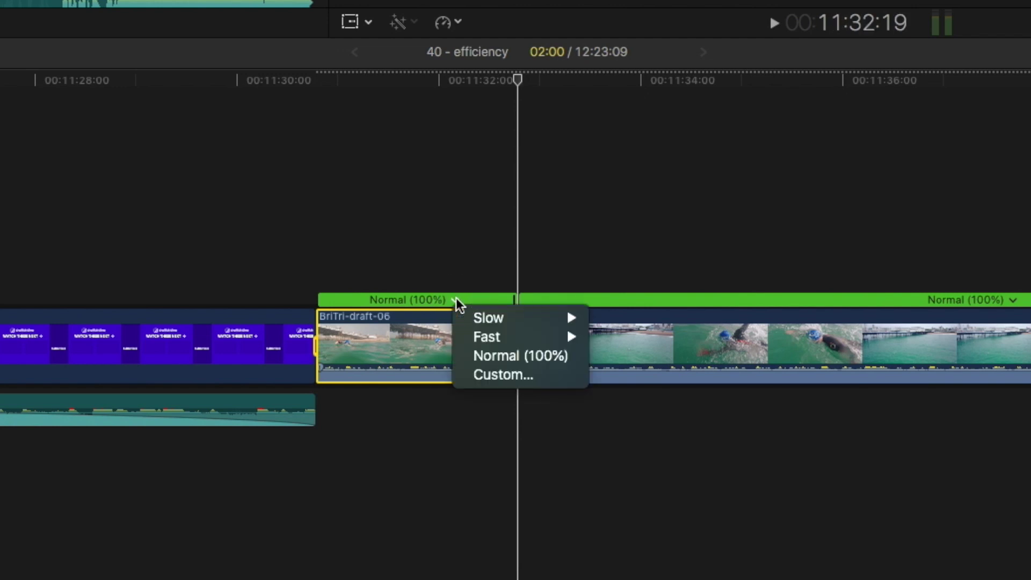
mouse_move(490, 338)
mouse_move(506, 319)
click(627, 322)
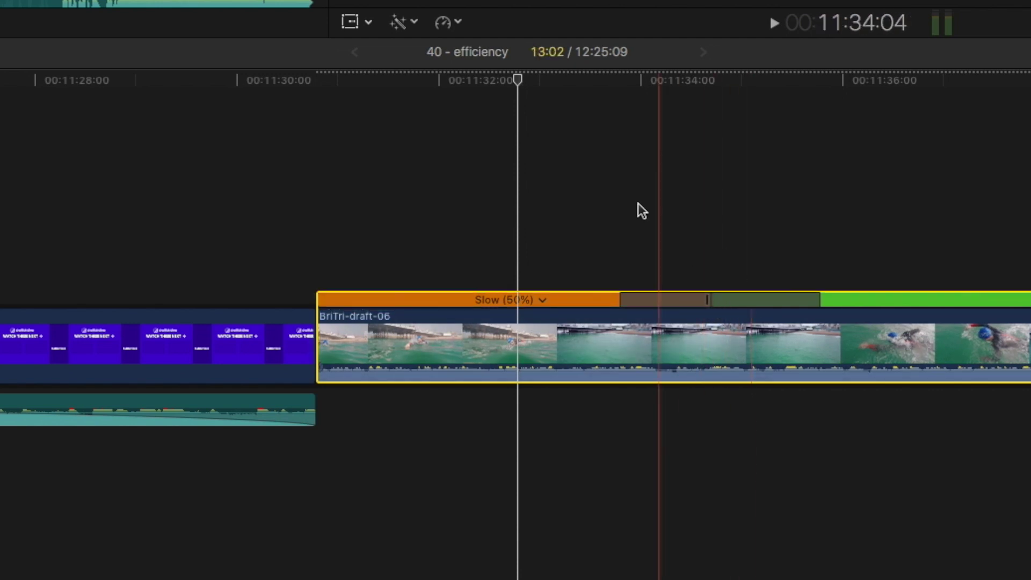
click(726, 221)
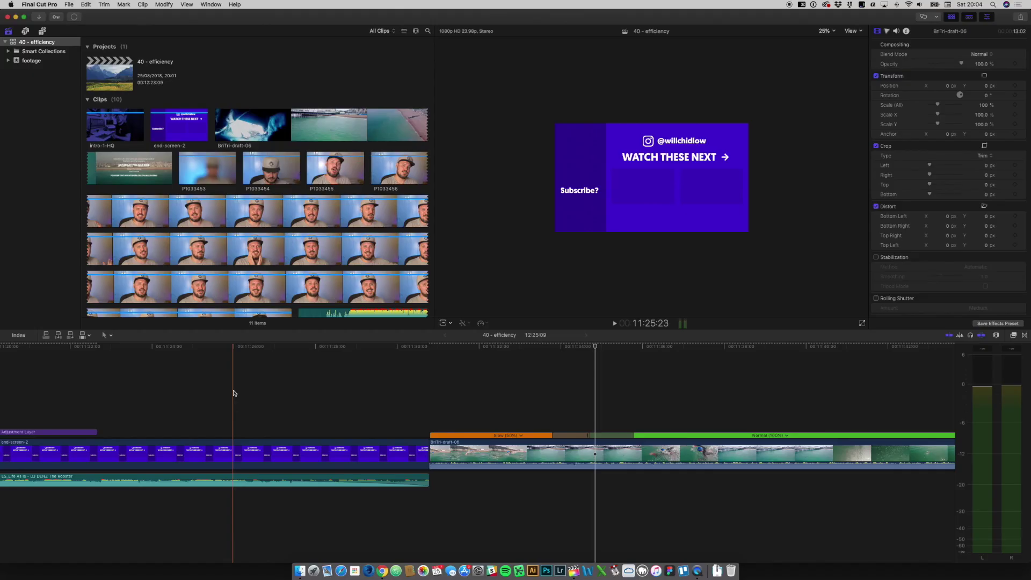
Try adding a 10-second Basic Title above end-screen-2 at 11:25:23, and undo it
key(ctrl+t)
click(326, 426)
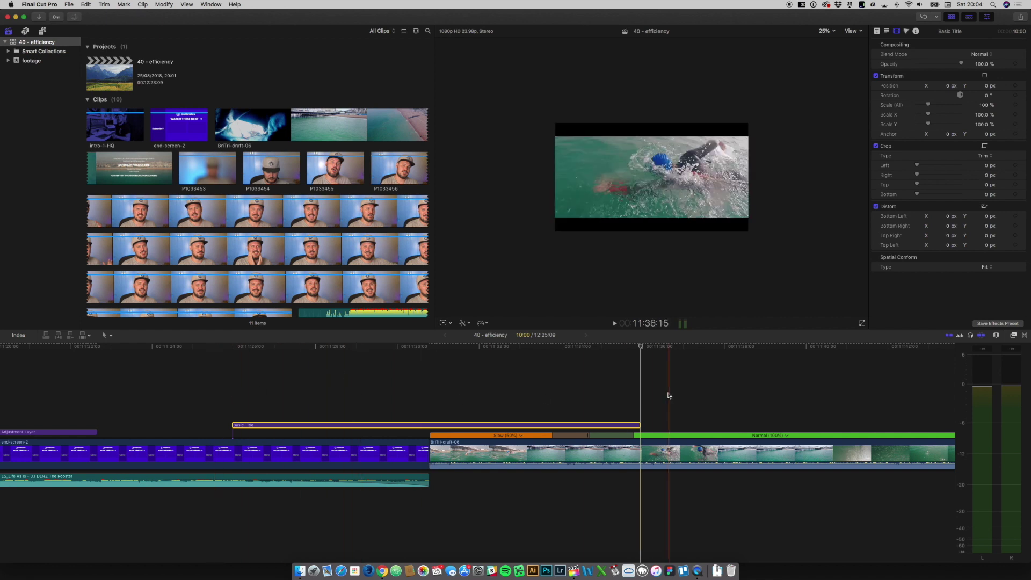
key(super+z)
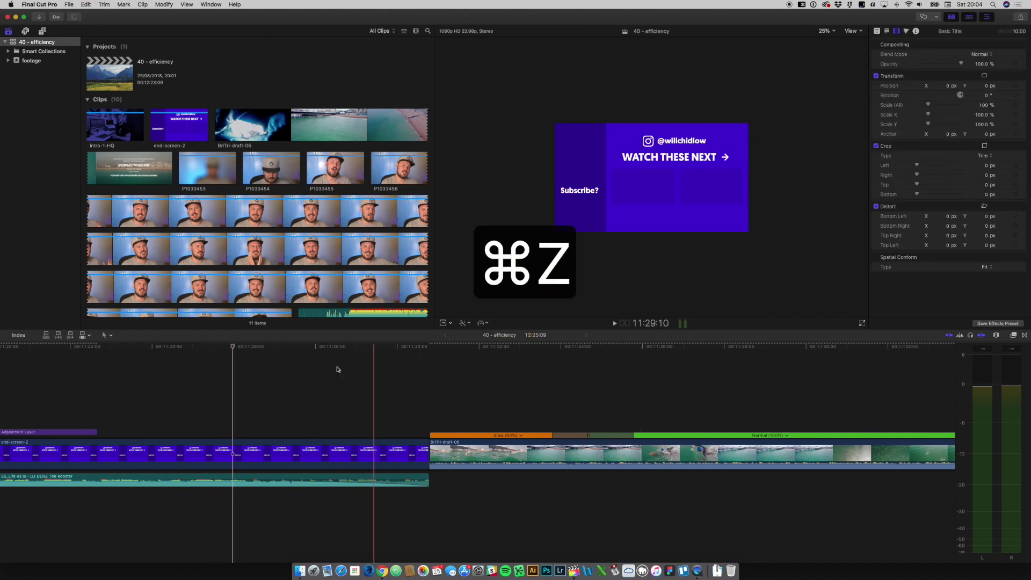
Show all installed titles and add a Basic Title above end-screen-2 at 11:25:23
click(42, 30)
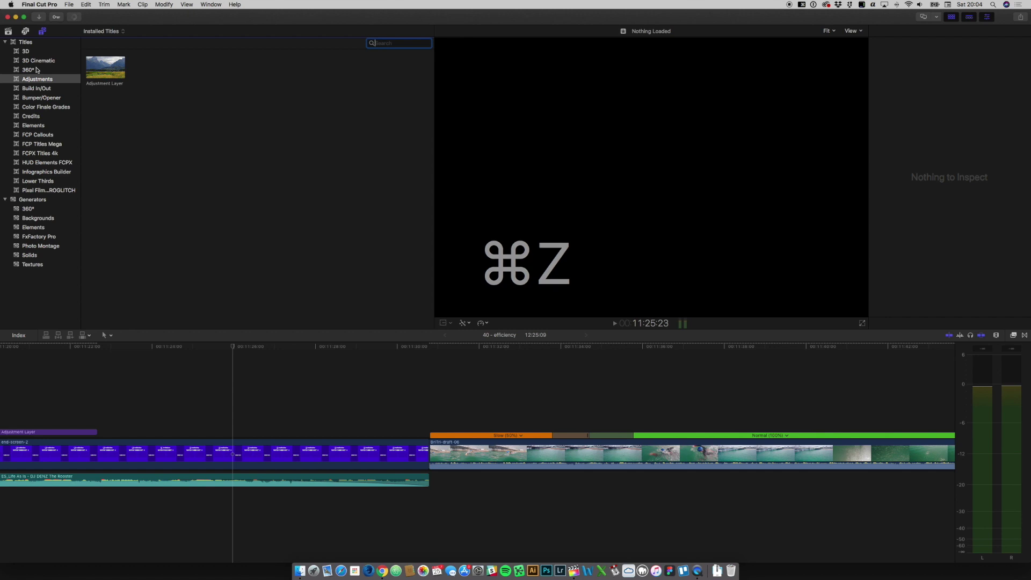
click(29, 43)
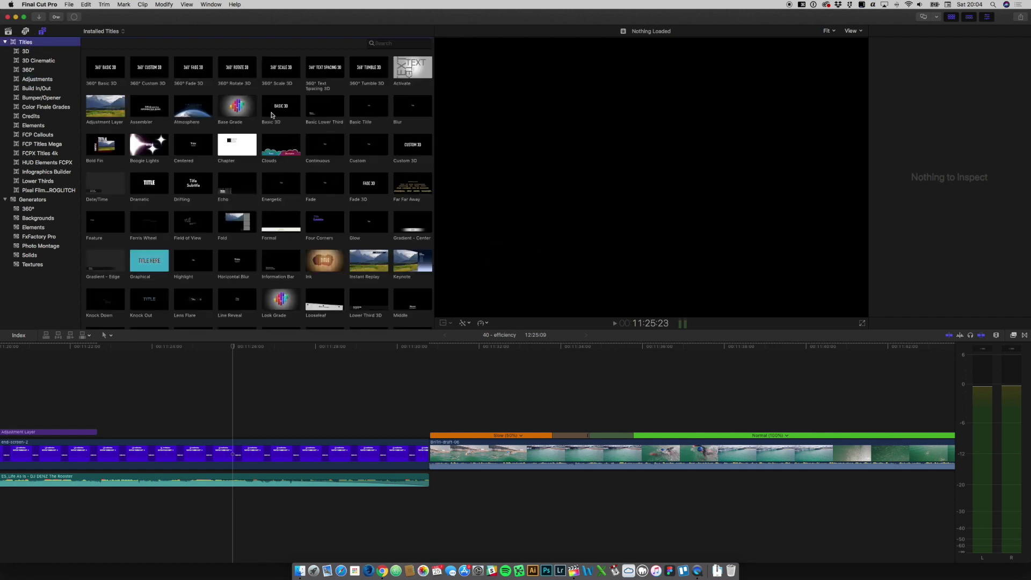
click(233, 393)
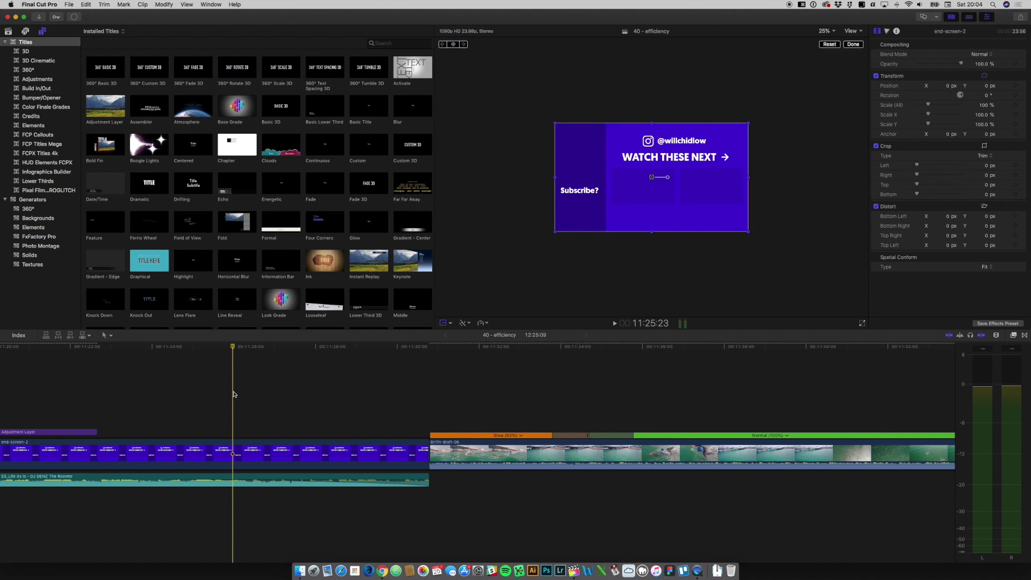
key(ctrl+t)
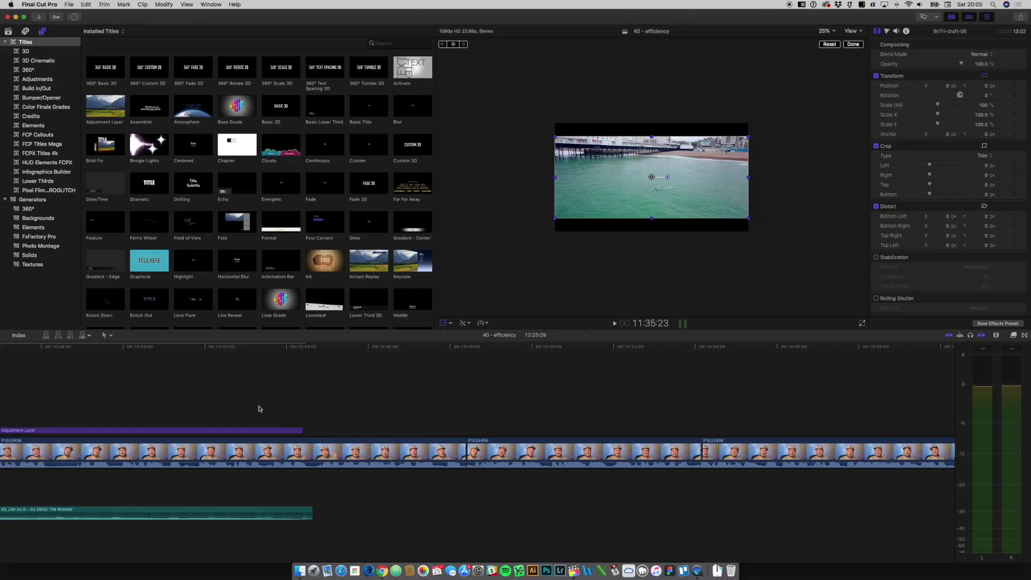
Play and pause the P1033456 talking-head section around 10:38 to review it
key(super+equal)
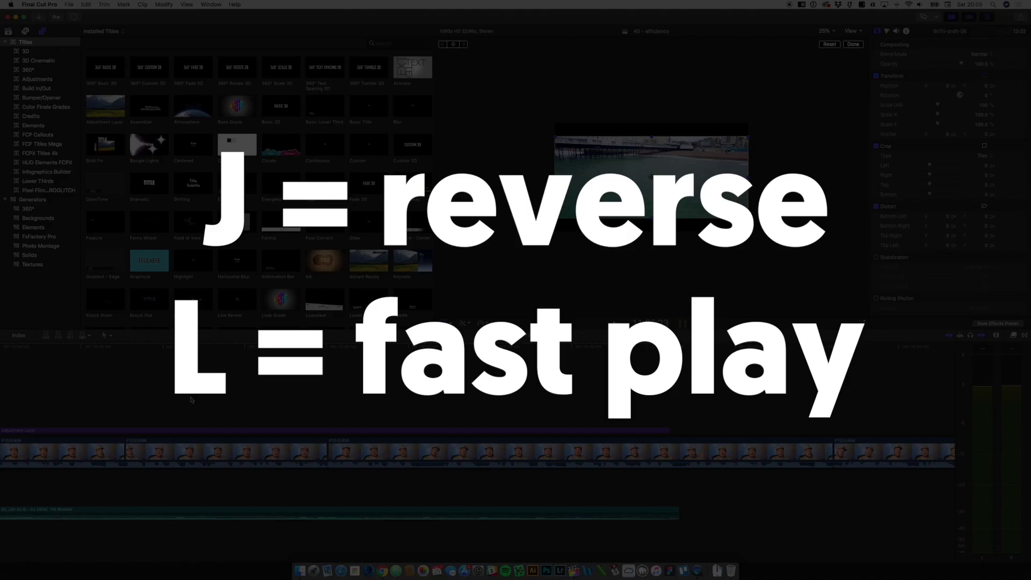
click(104, 380)
key(space)
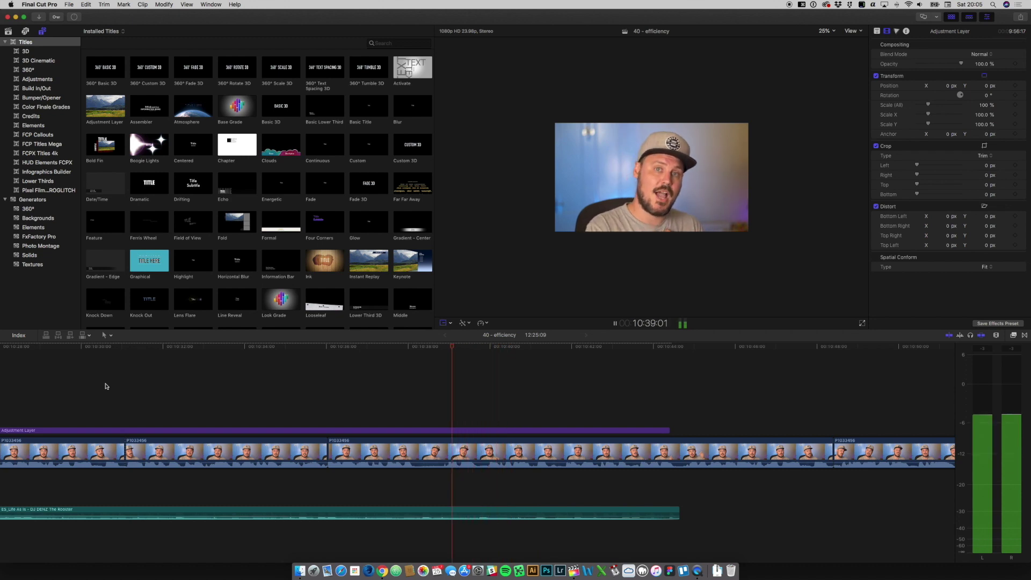
key(k)
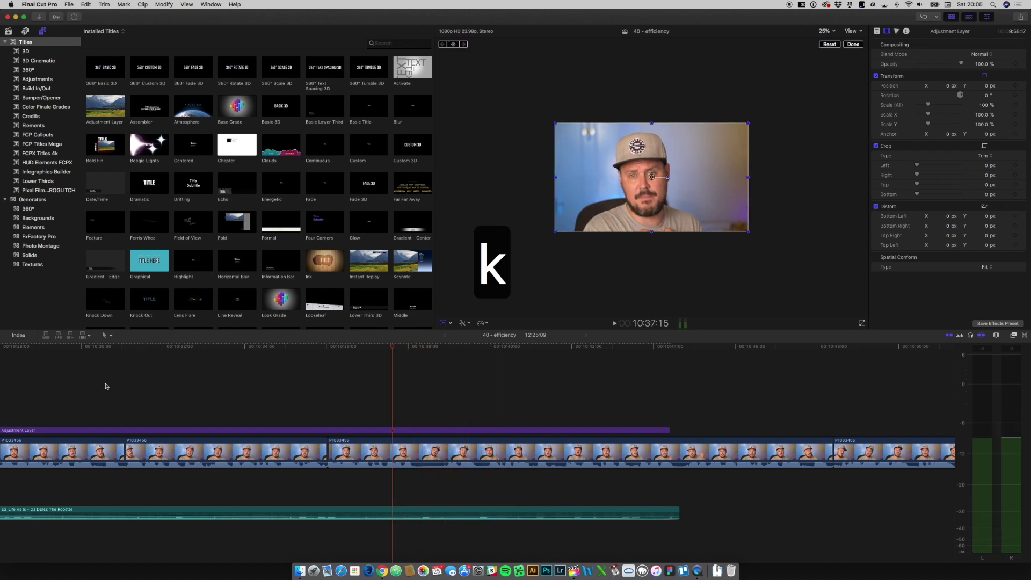
key(space)
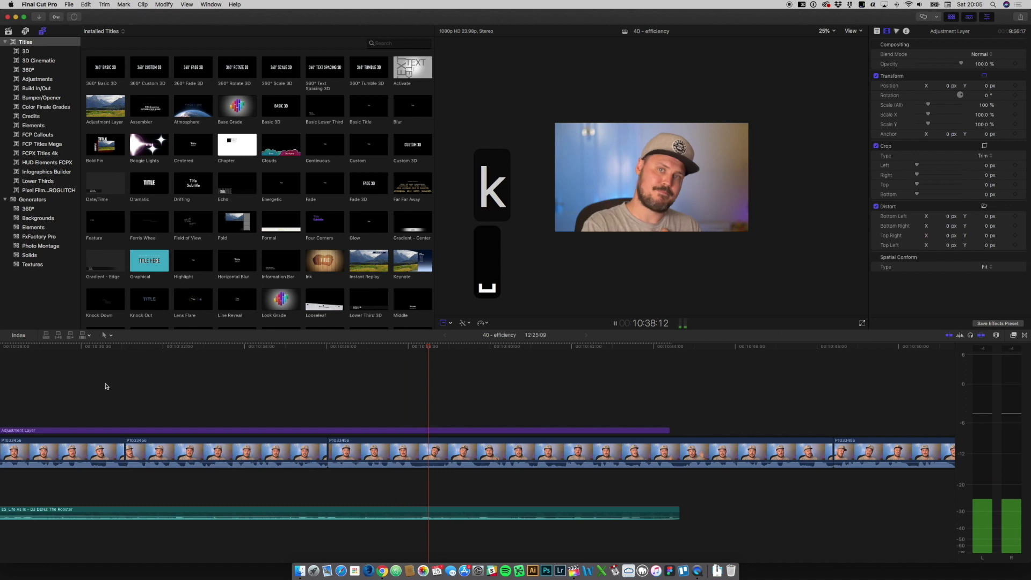
key(space)
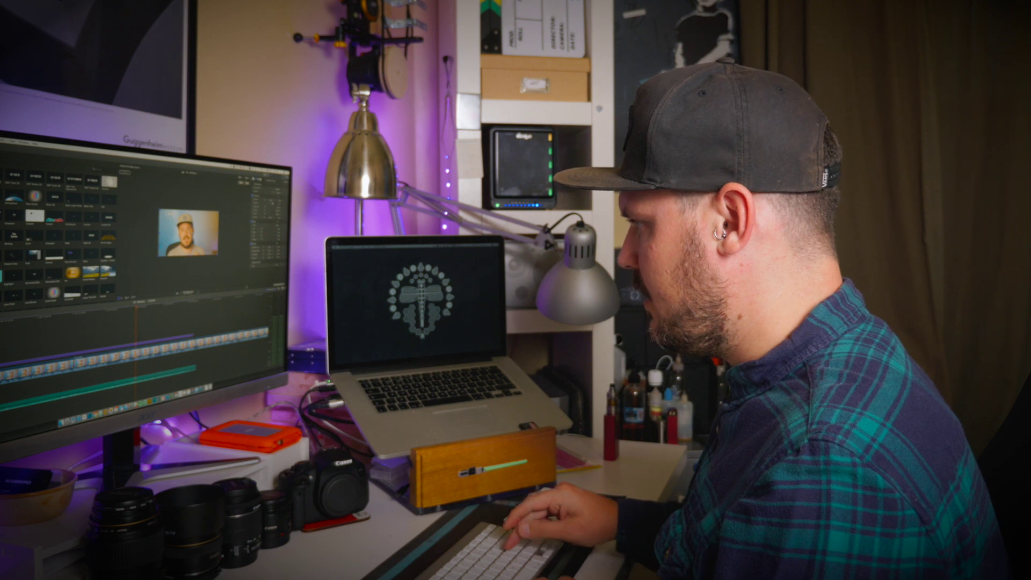
Stop playback at 10:51:04 and return the playhead to the start of the project
key(space)
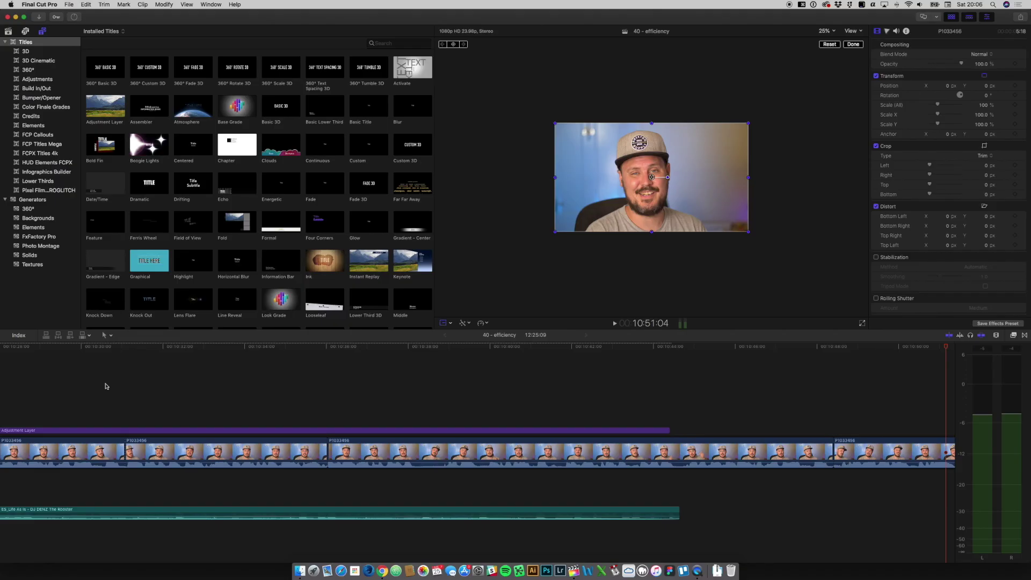
key(super+minus)
key(super+minus)
key(super+minus)
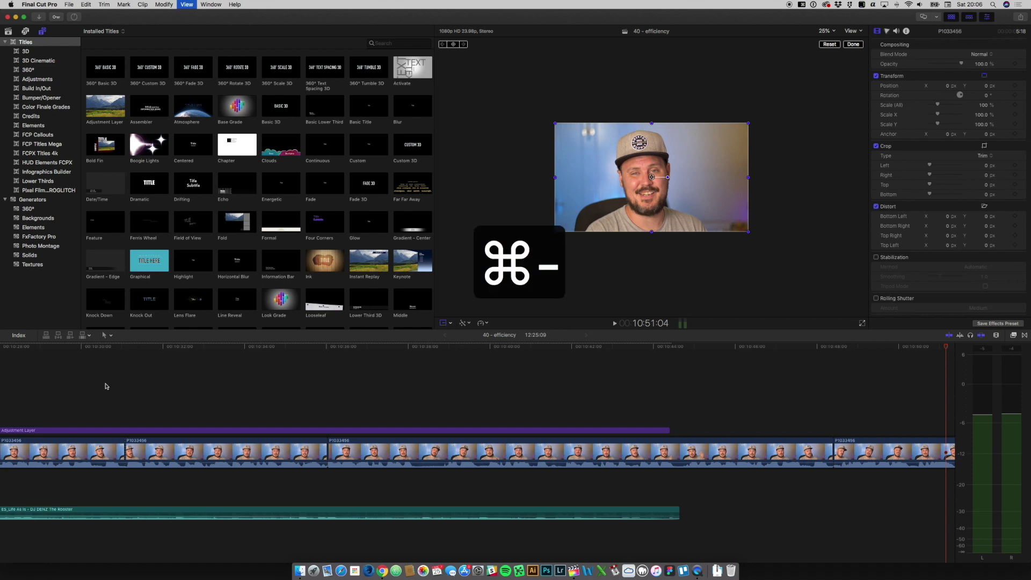
key(super+minus)
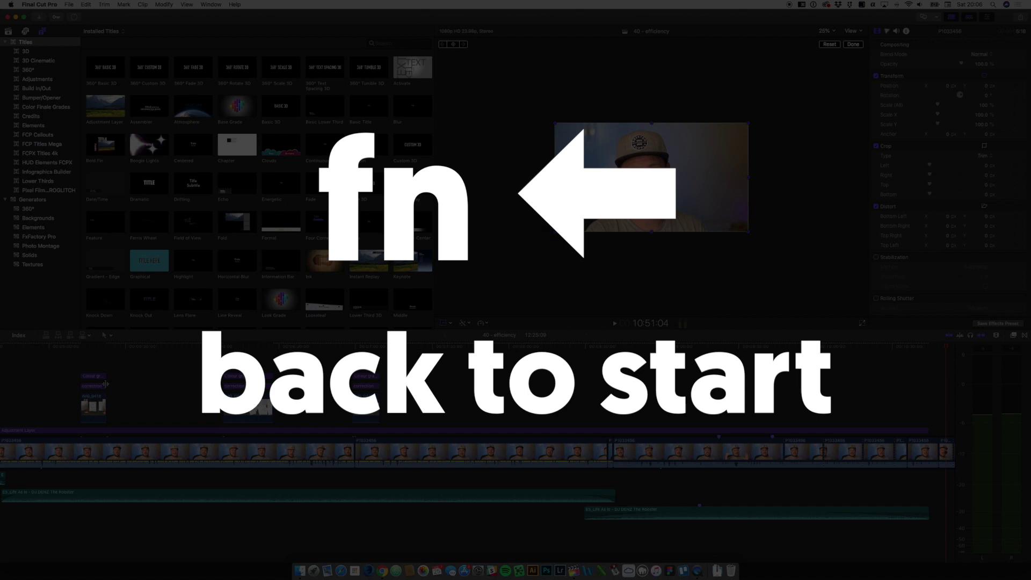
key(Home)
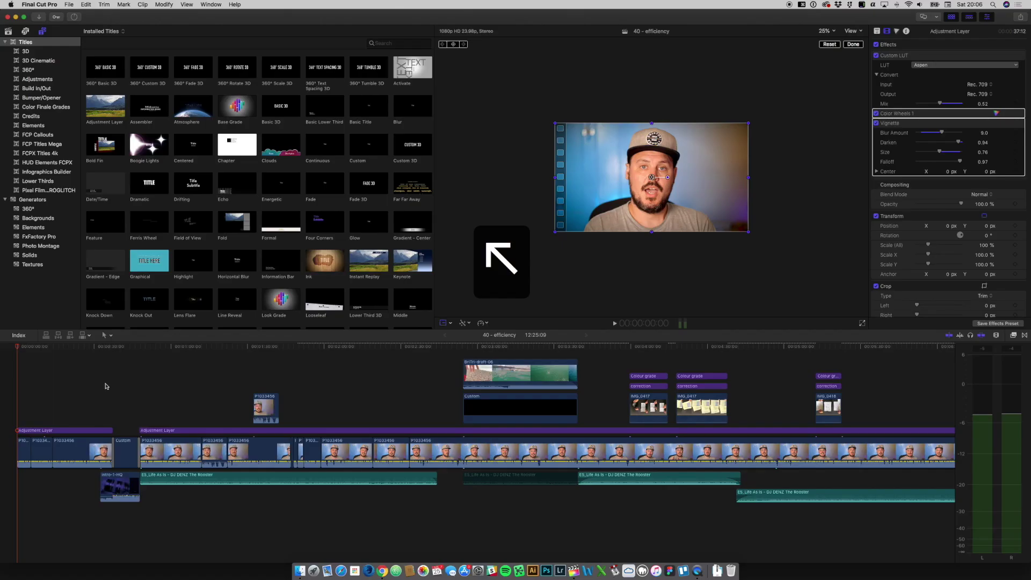
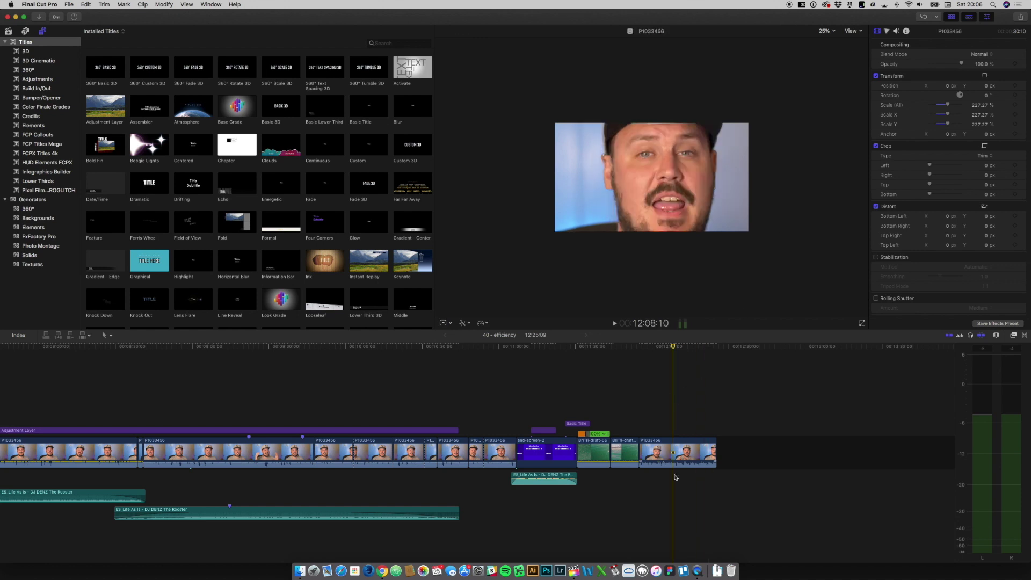
Extend the end of the final P1033456 clip to a length of about 31 seconds
click(675, 457)
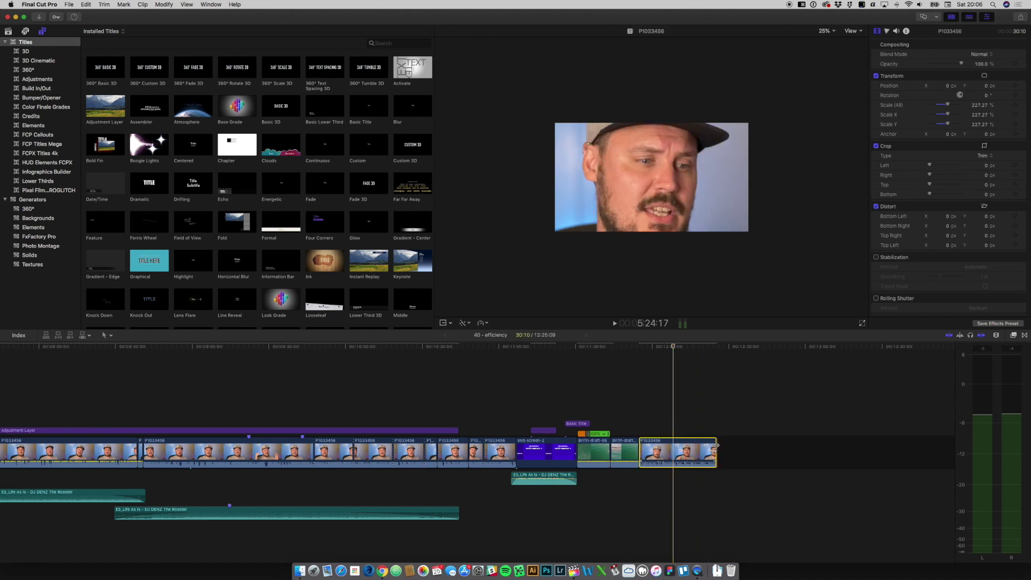
mouse_move(716, 446)
mouse_down()
mouse_move(675, 447)
mouse_move(718, 444)
mouse_up()
Try splitting the final P1033456 clip with the Blade tool near 12:08, undo the cut and return to the Select tool
key(b)
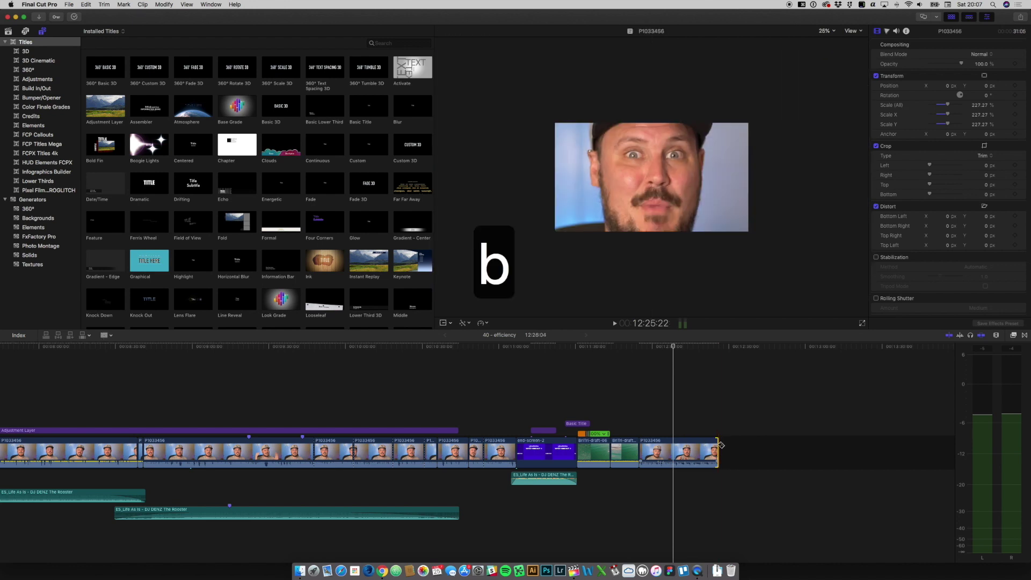
click(674, 444)
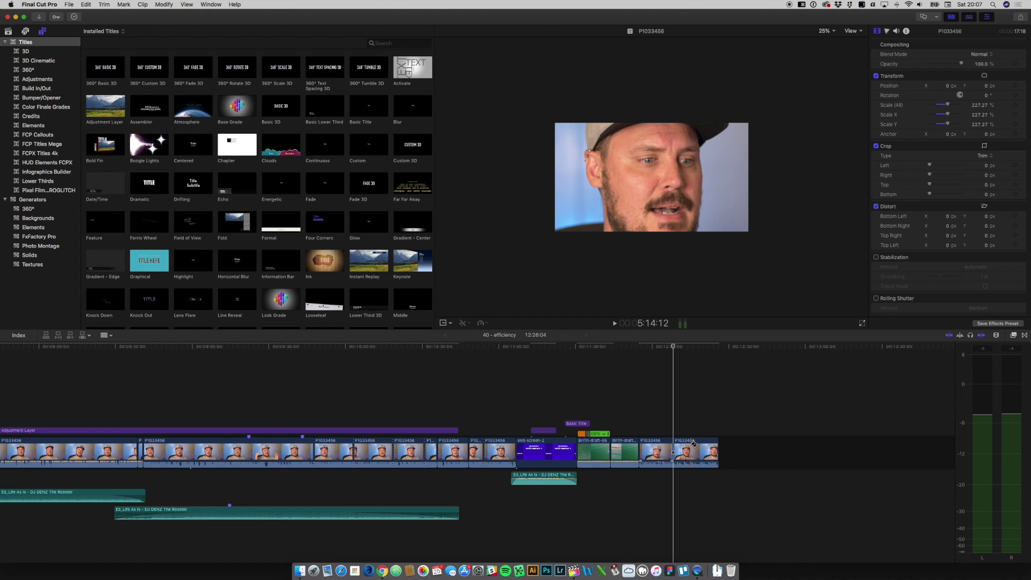
key(super+z)
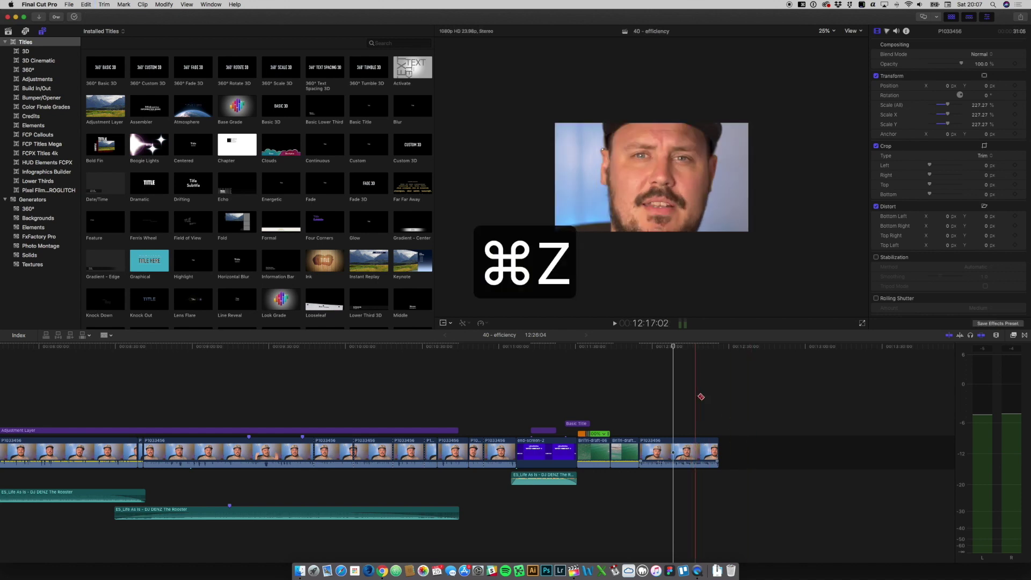
key(a)
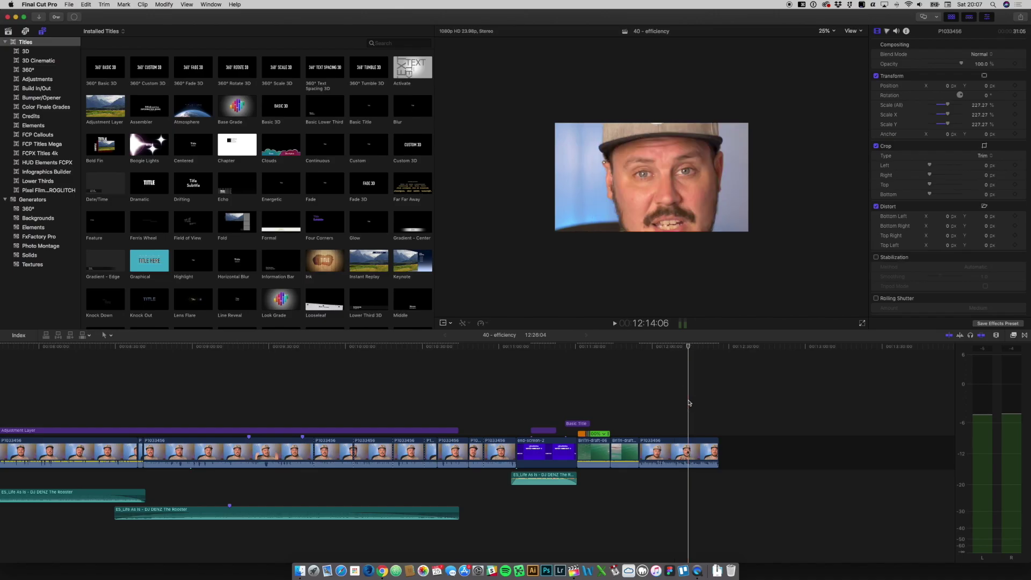
Try trimming the end, and separately the start, of the final P1033456 clip to the playhead at 12:14:06, undoing each trim
key(alt+bracketright)
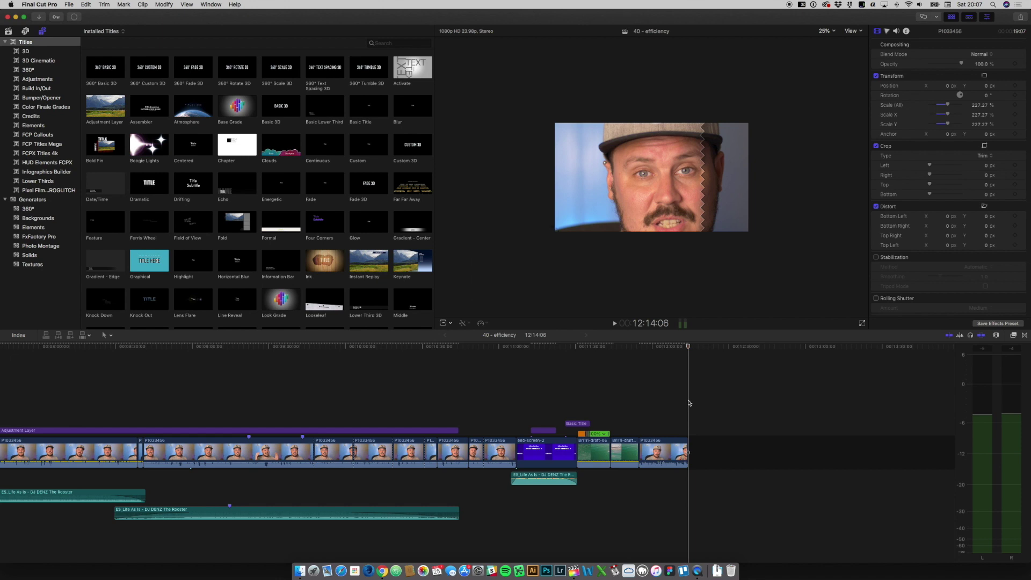
key(super+z)
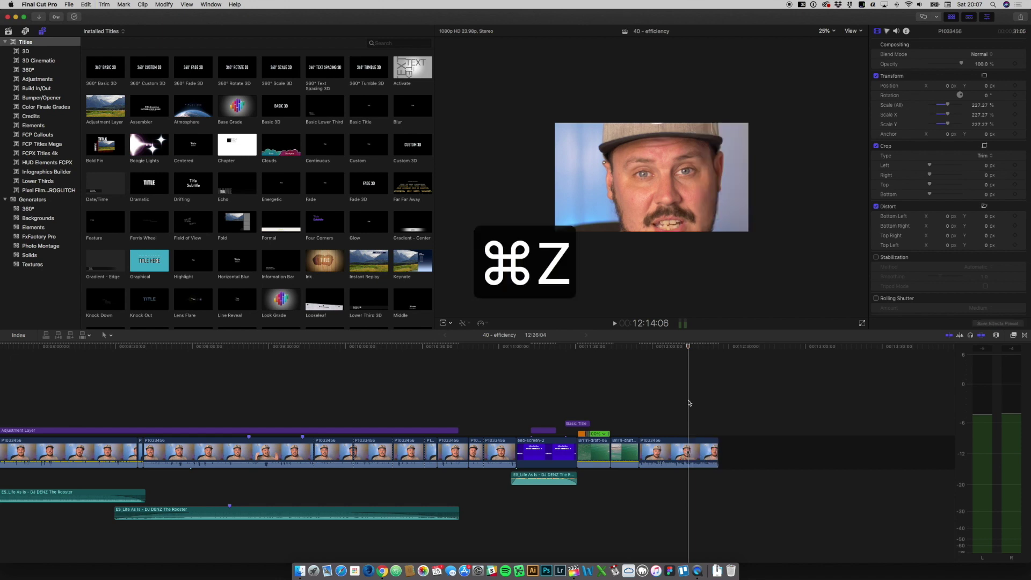
key(alt+bracketleft)
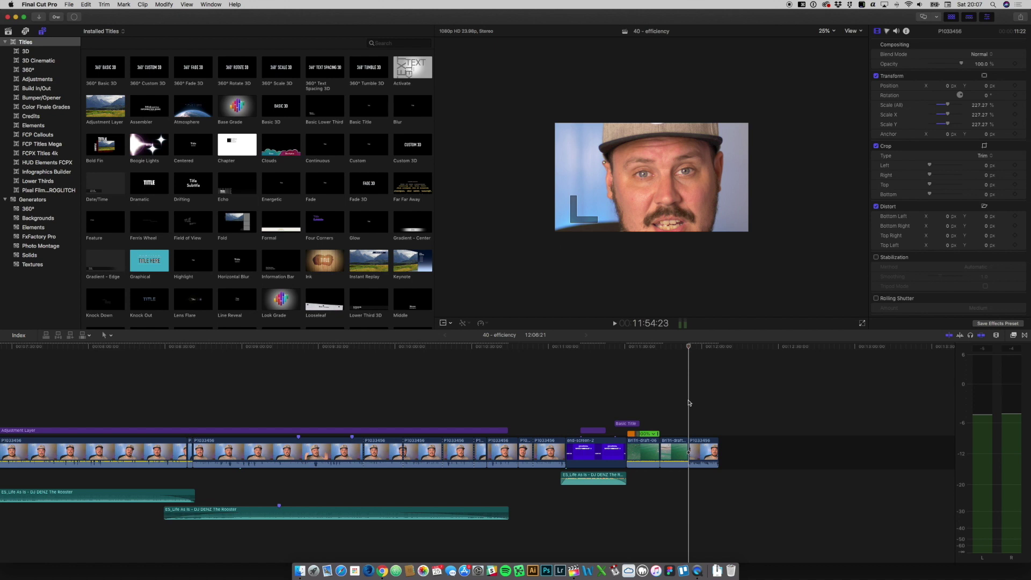
key(super+z)
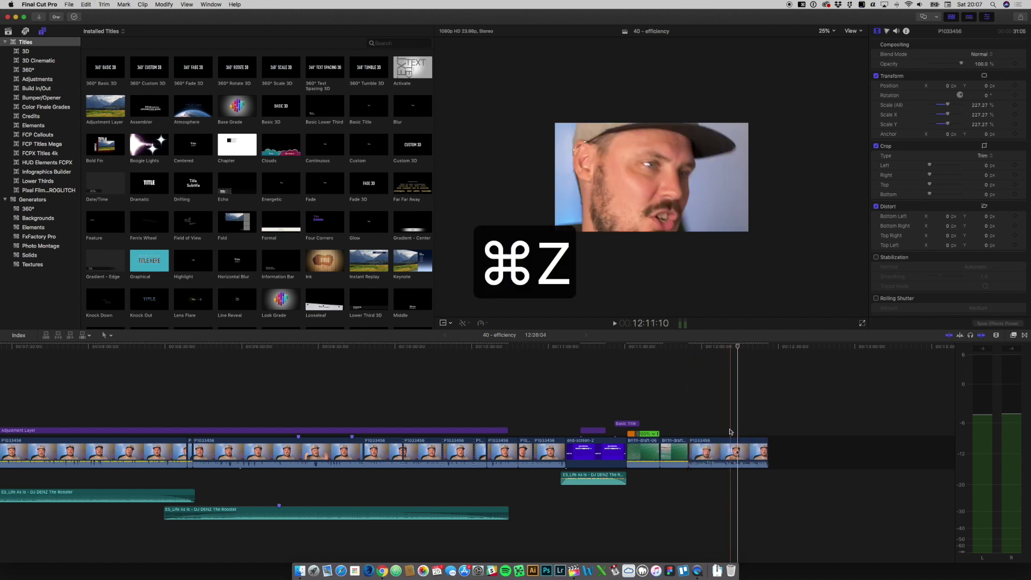
Trim the ends of the IMG_0418 clip and its Colour grade and correction layers together to the playhead at 6:24:15
scroll(614, 415, left, 10)
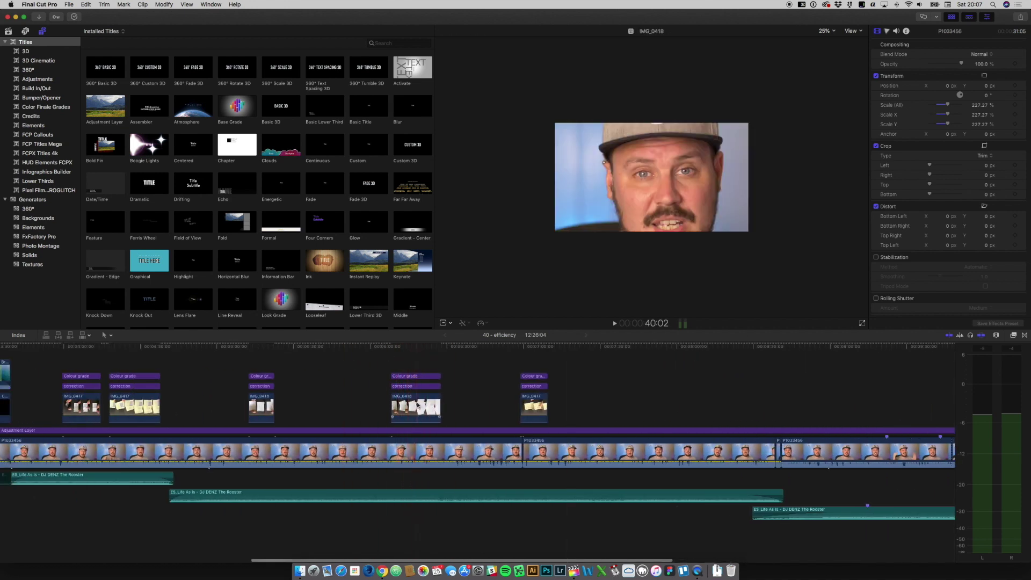
click(415, 387)
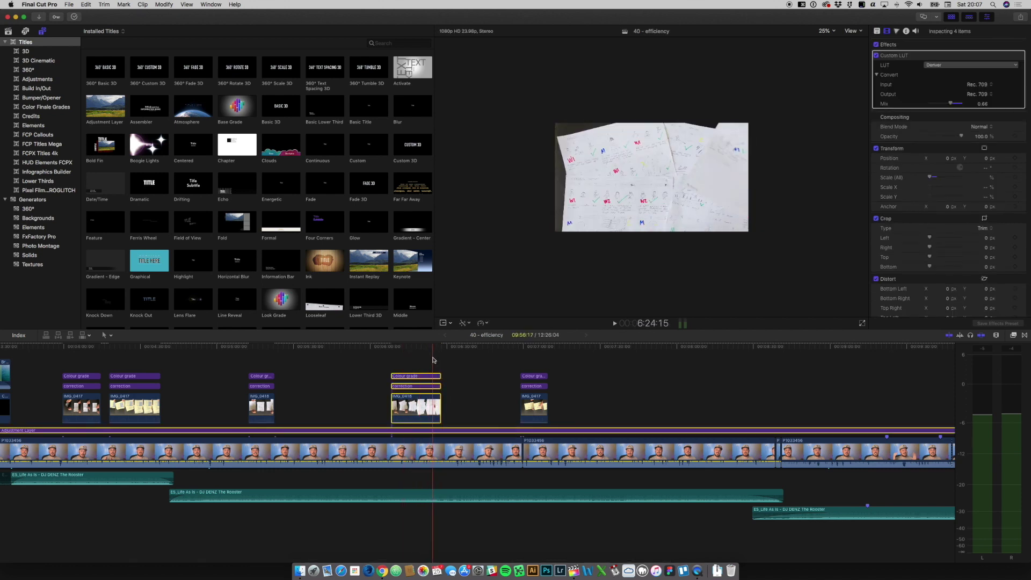
click(434, 360)
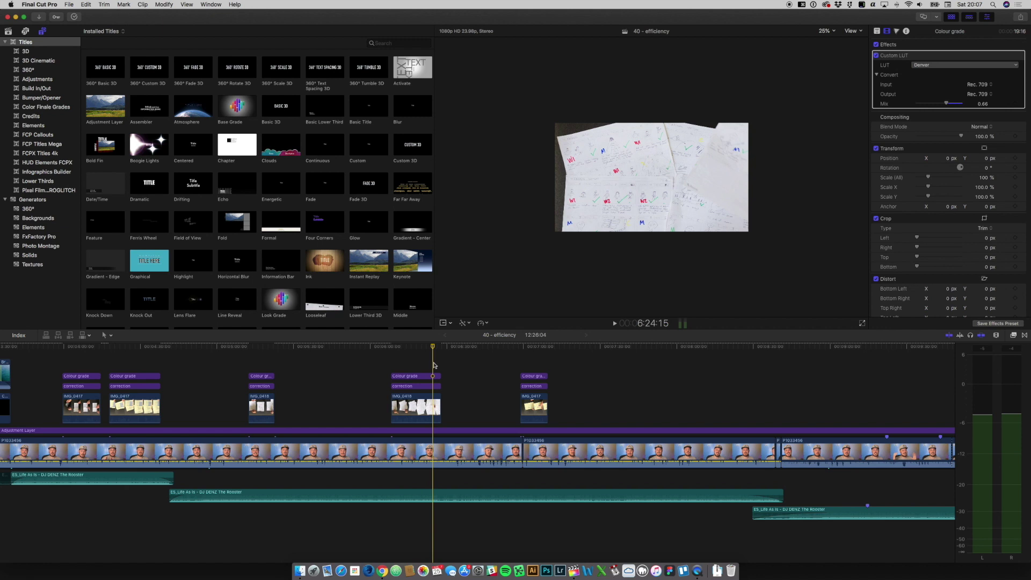
click(433, 411)
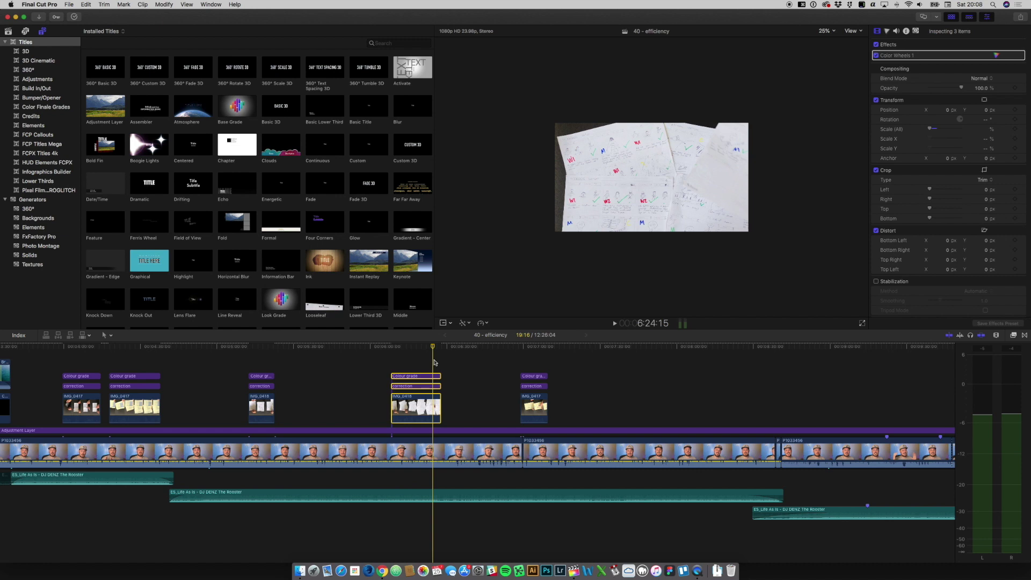
key(alt+bracketright)
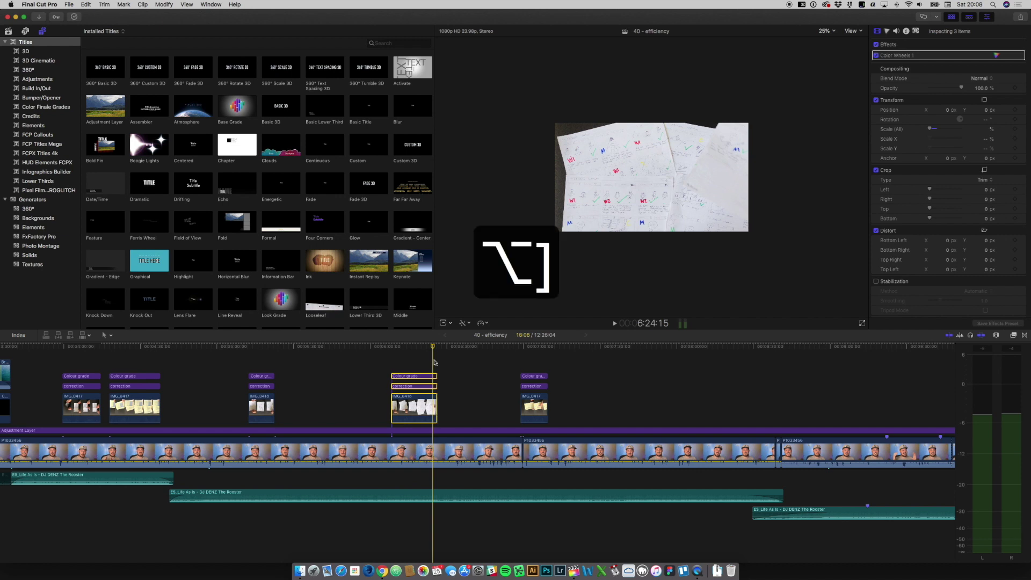